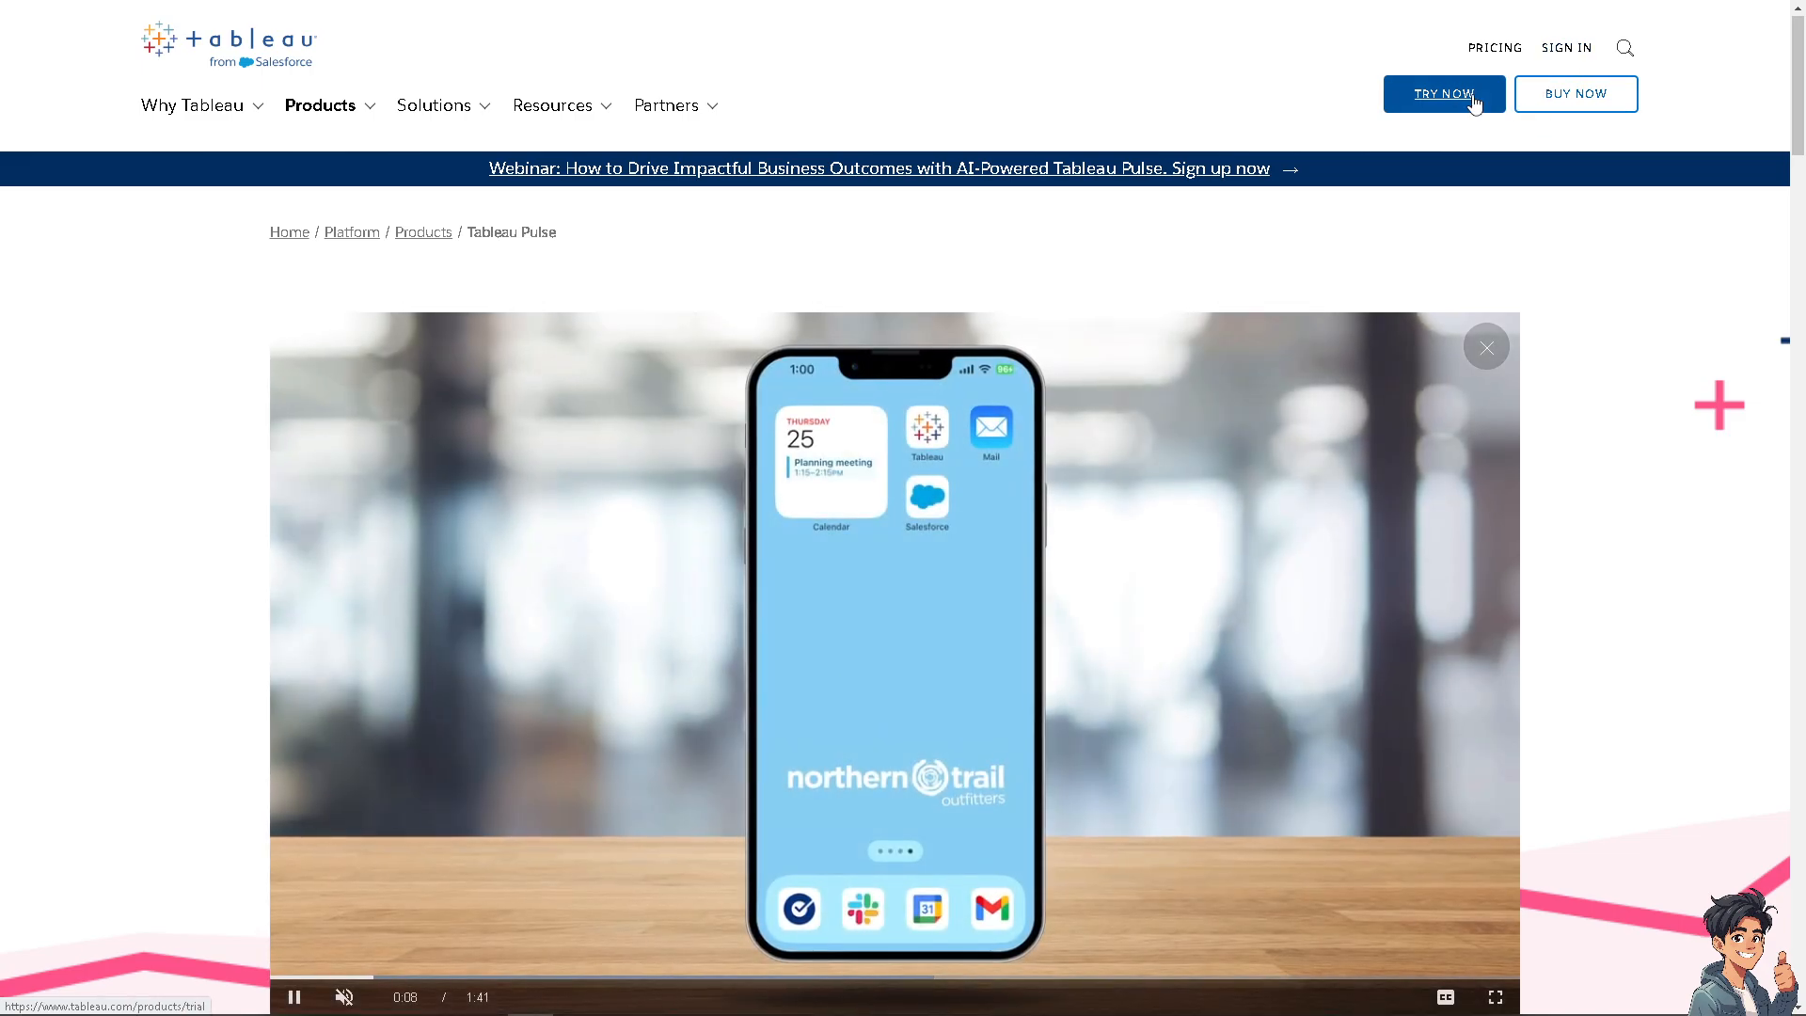
{"action": "left_click", "coordinate": [1473, 100]}
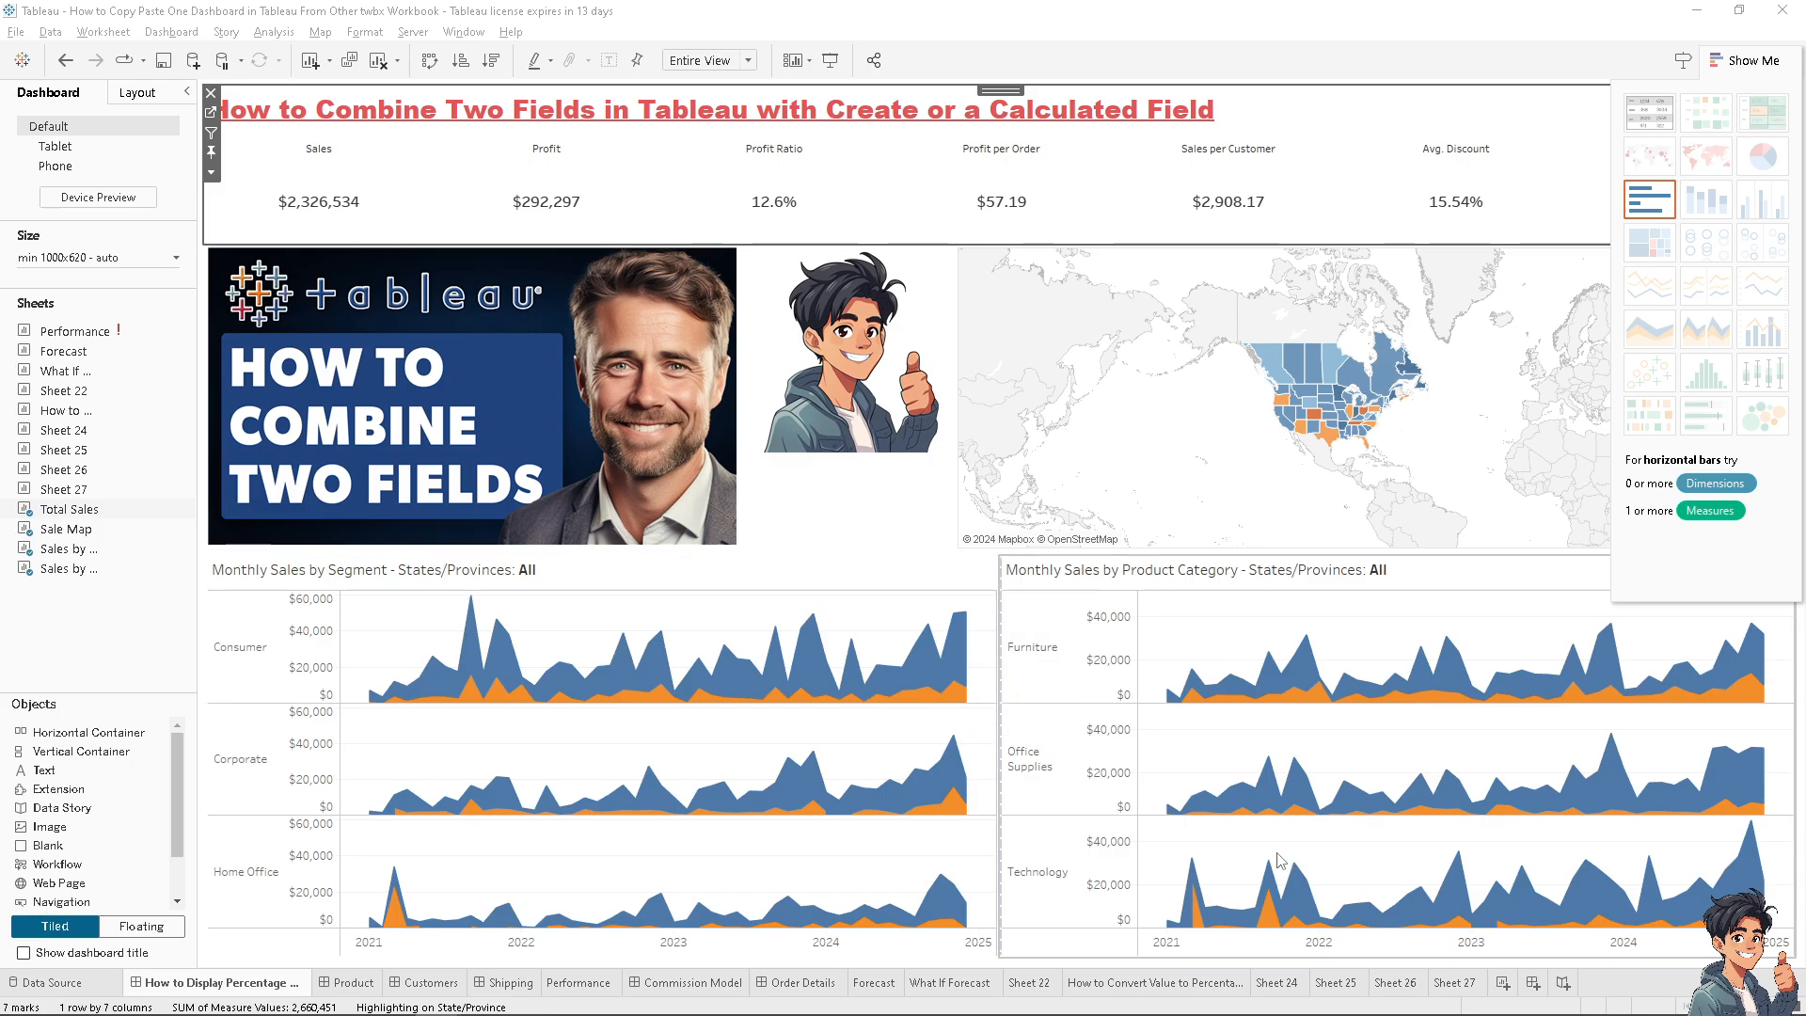
Add a new worksheet and title it "How to Combine Two Fields in Tableau with Create or a Calculated Field"
{"action": "left_click", "coordinate": [1511, 985]}
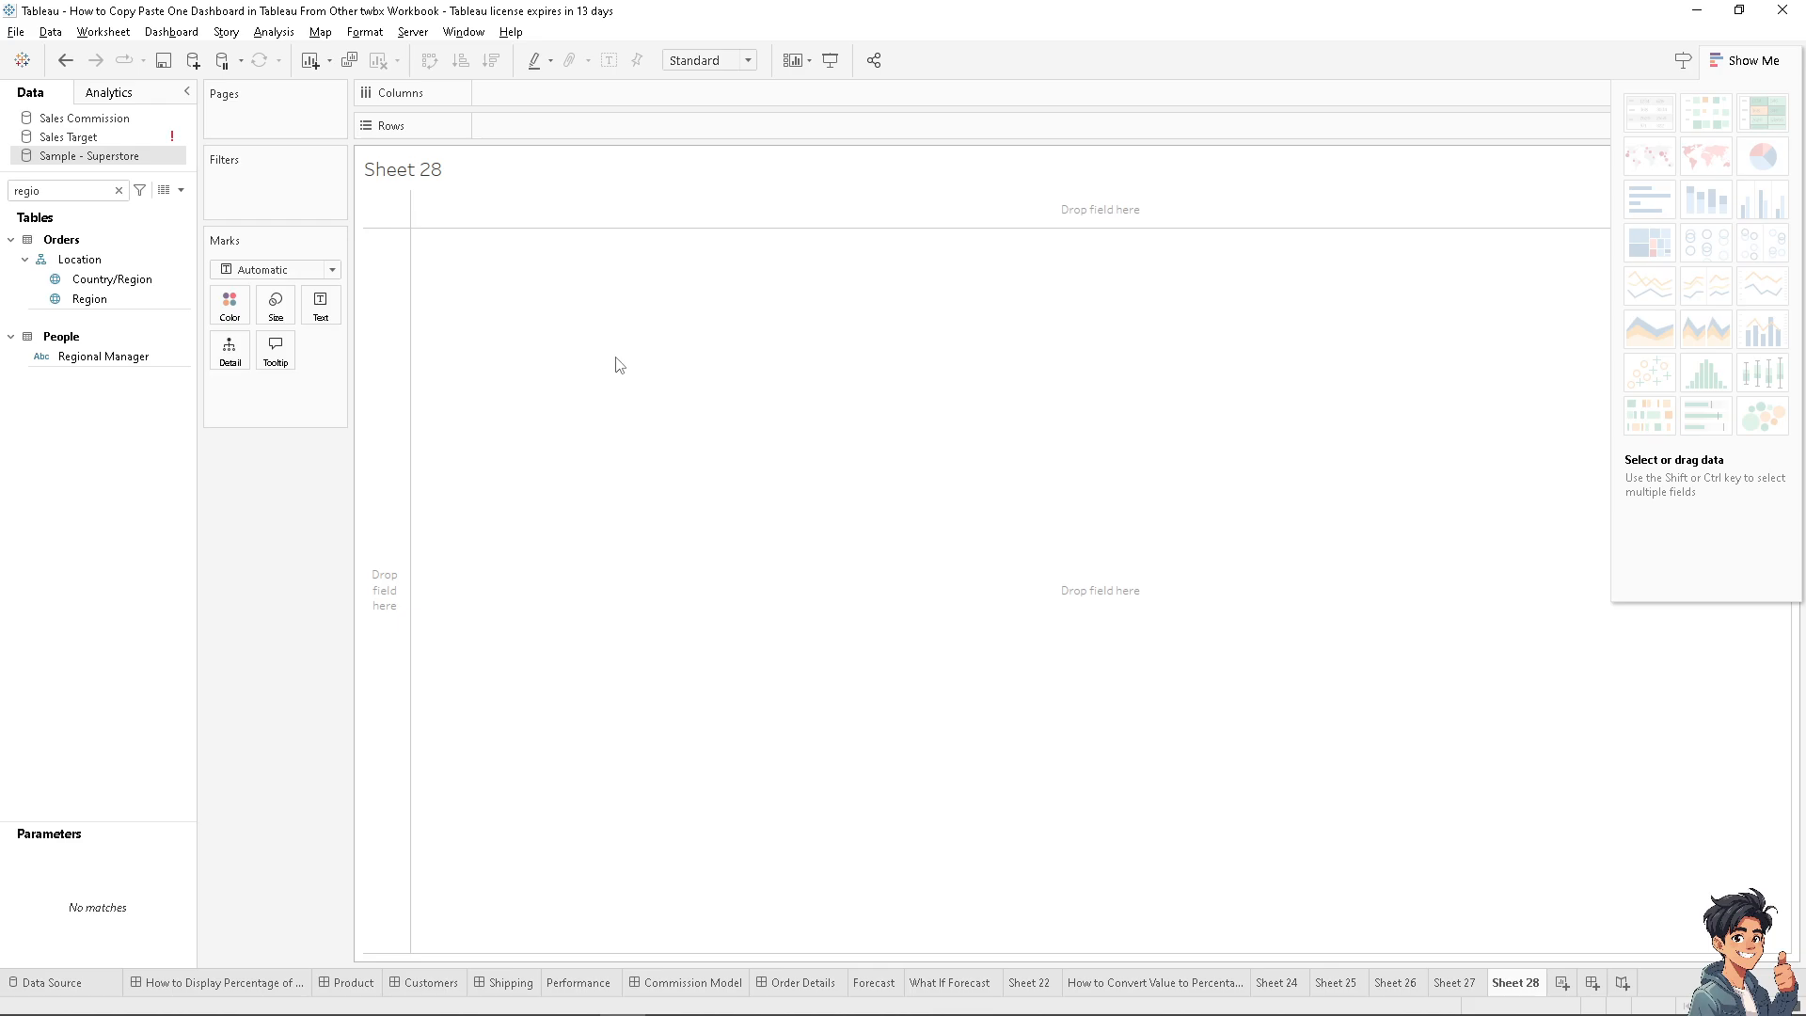
{"action": "double_click", "coordinate": [475, 183]}
{"action": "type", "text": "How to Combine Two Fields in Tableau with Create or a Calculated Field"}
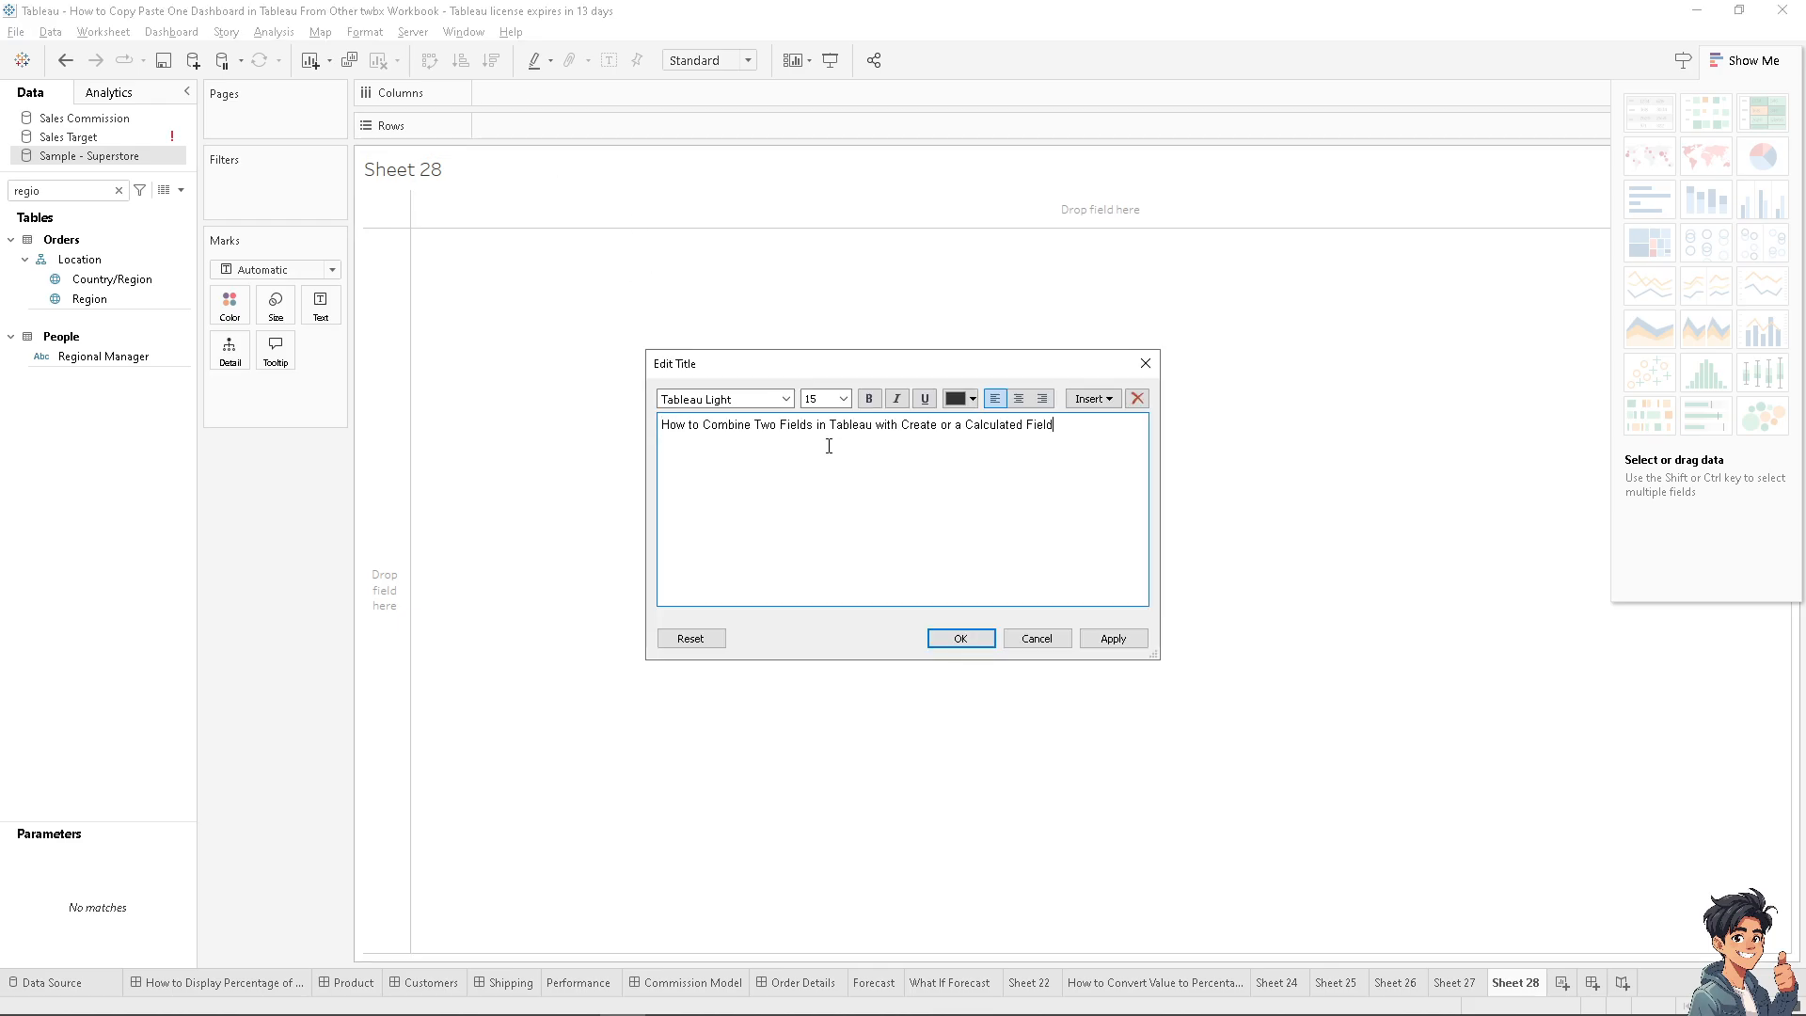
Try to set the worksheet title's font to Stencil
{"action": "left_click", "coordinate": [786, 398]}
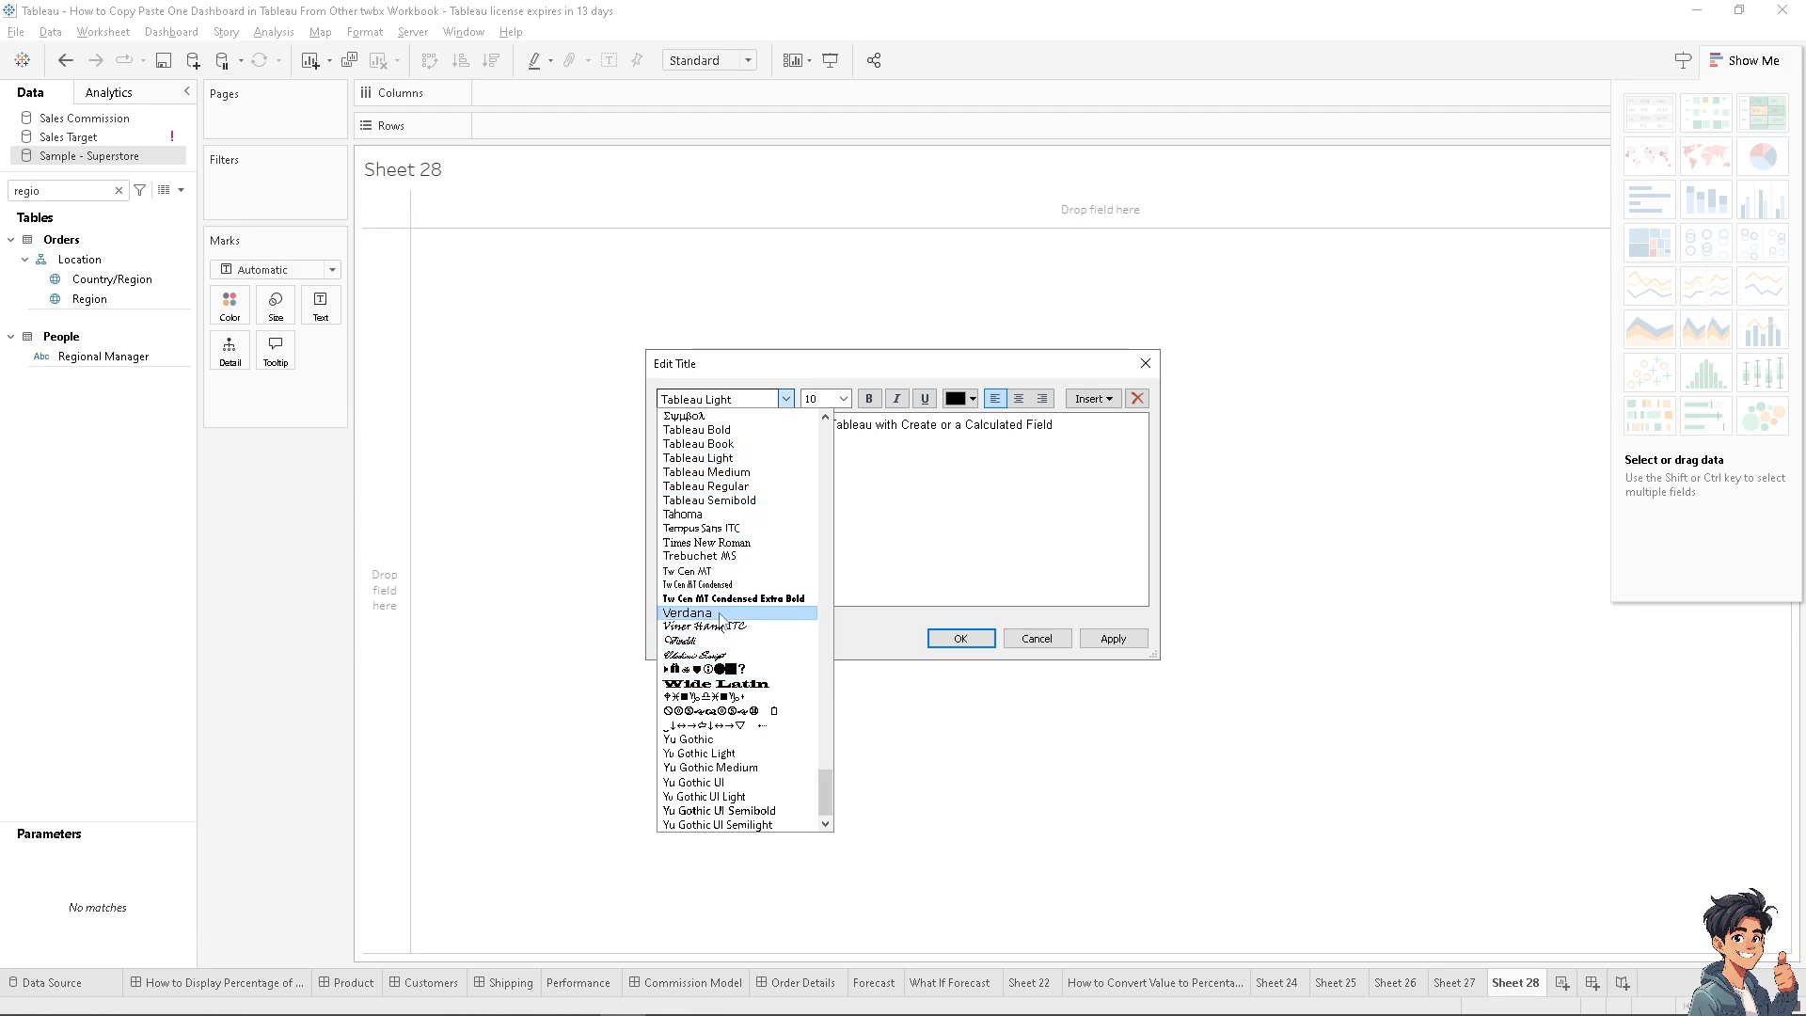
{"action": "scroll", "coordinate": [744, 611], "scroll_direction": "up", "scroll_amount": 1}
{"action": "left_click", "coordinate": [719, 429]}
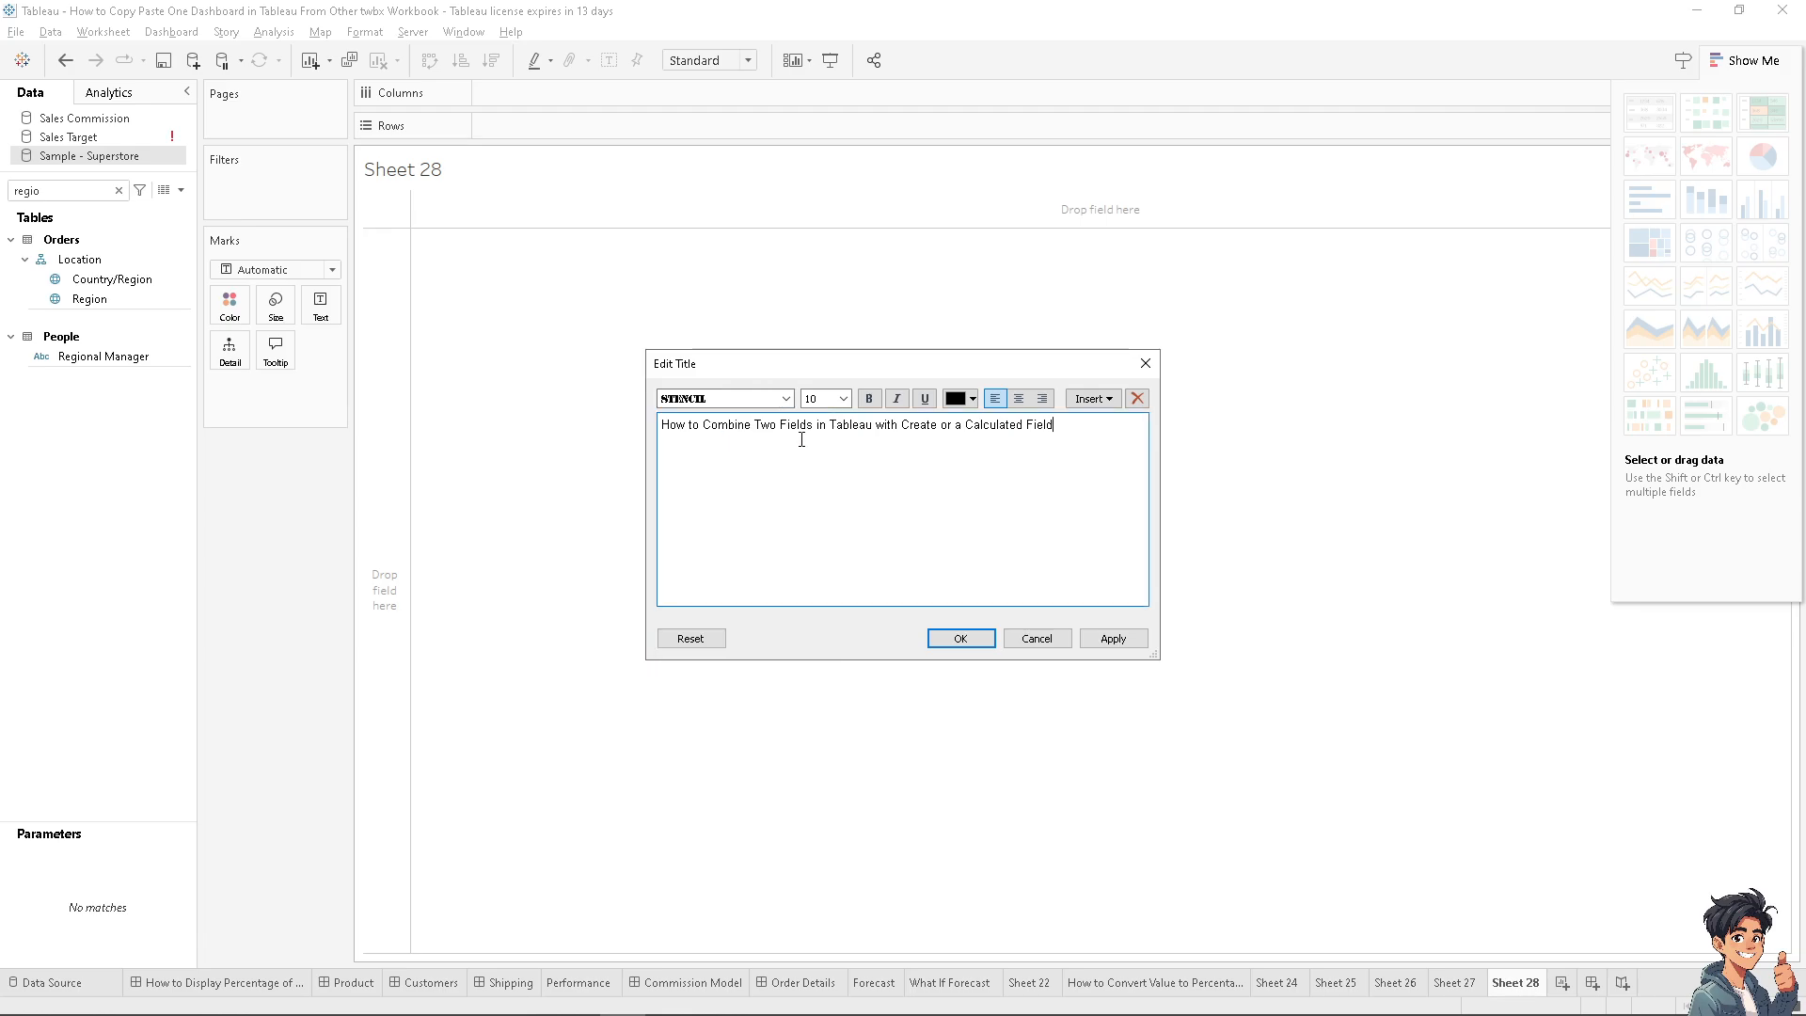
Set the entire worksheet title to size 20 in the Arial Narrow font
{"action": "key", "text": "ctrl+a"}
{"action": "left_click", "coordinate": [843, 399]}
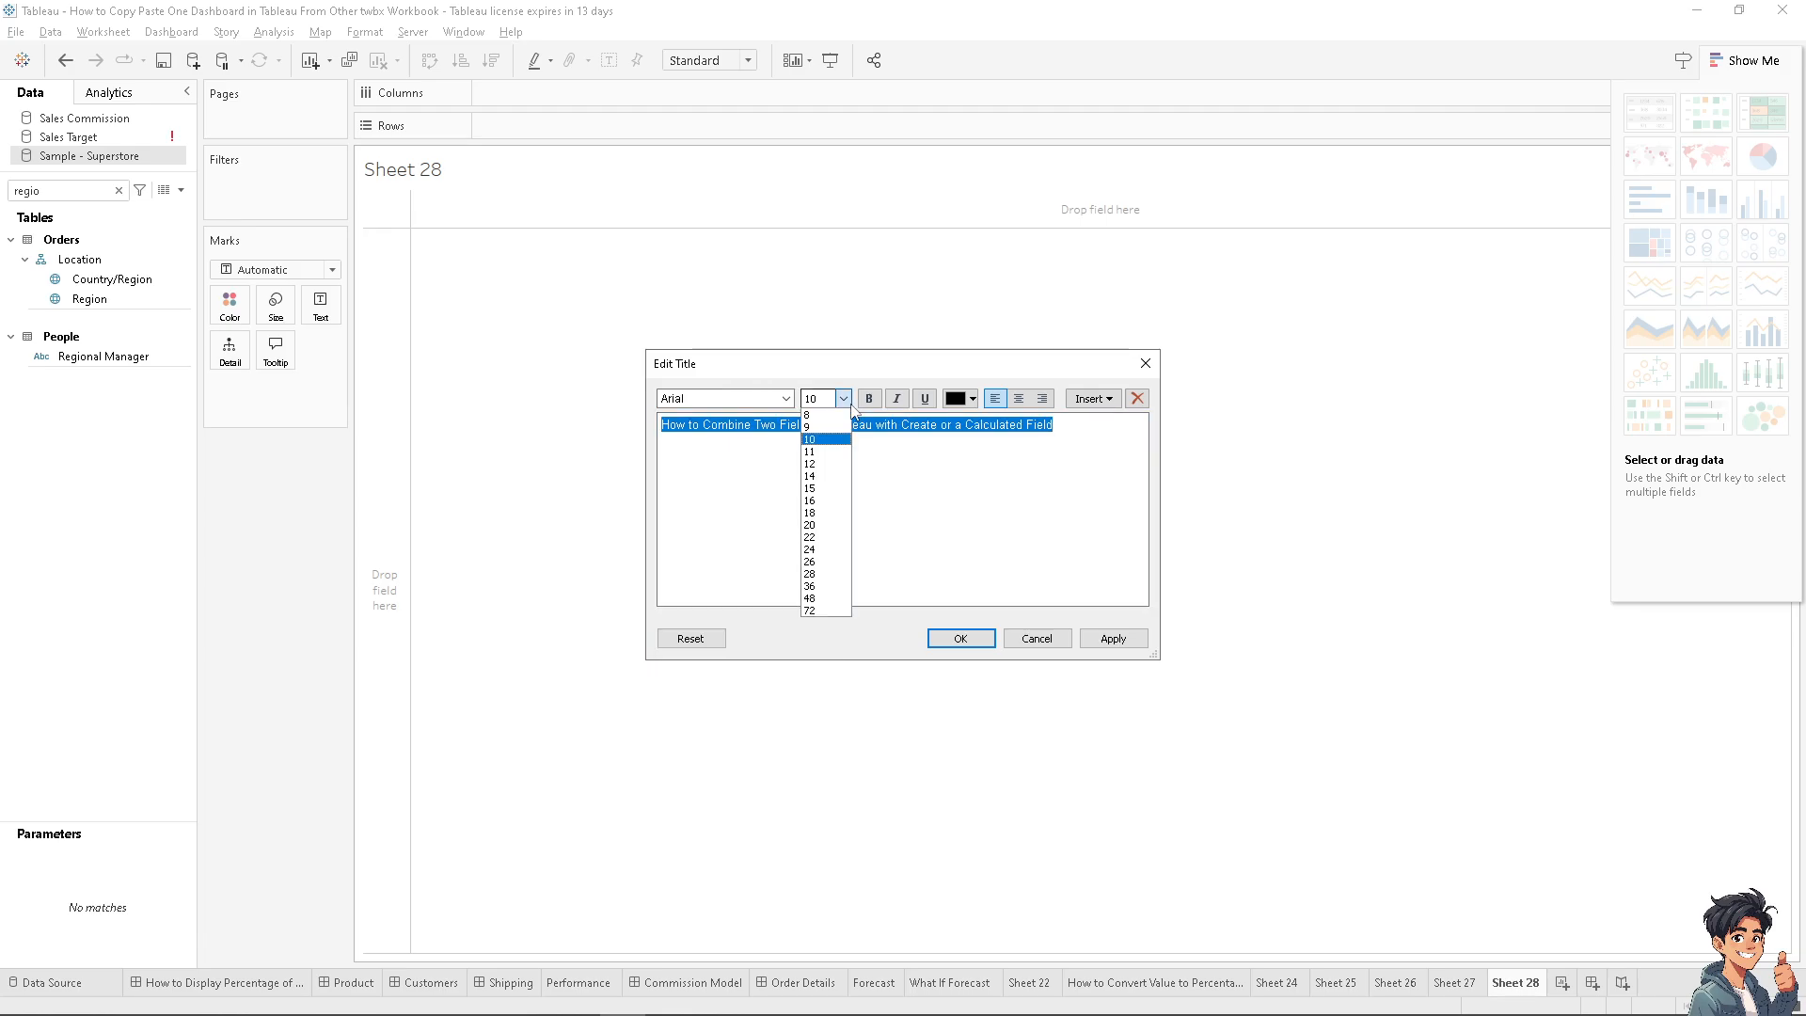
{"action": "left_click", "coordinate": [820, 516]}
{"action": "left_click", "coordinate": [786, 399]}
{"action": "left_click", "coordinate": [748, 436]}
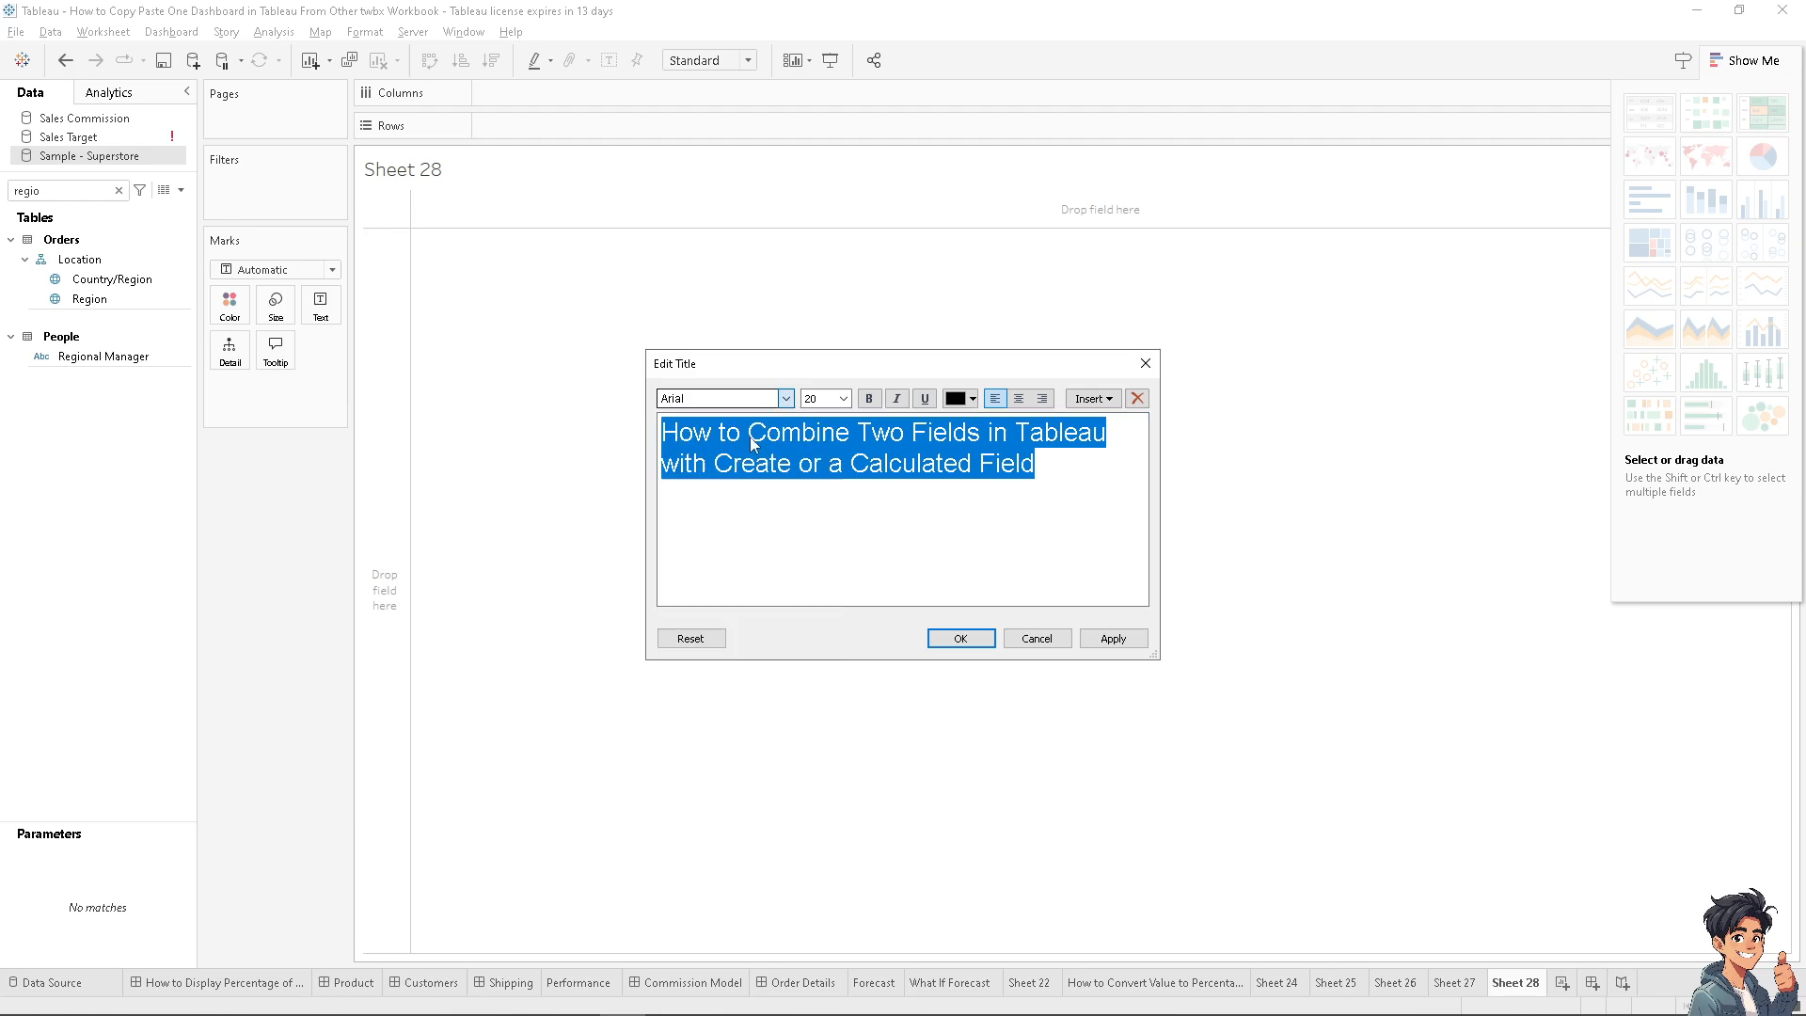
Make the worksheet title bold, underlined and orange, and apply the title formatting
{"action": "left_click", "coordinate": [869, 398]}
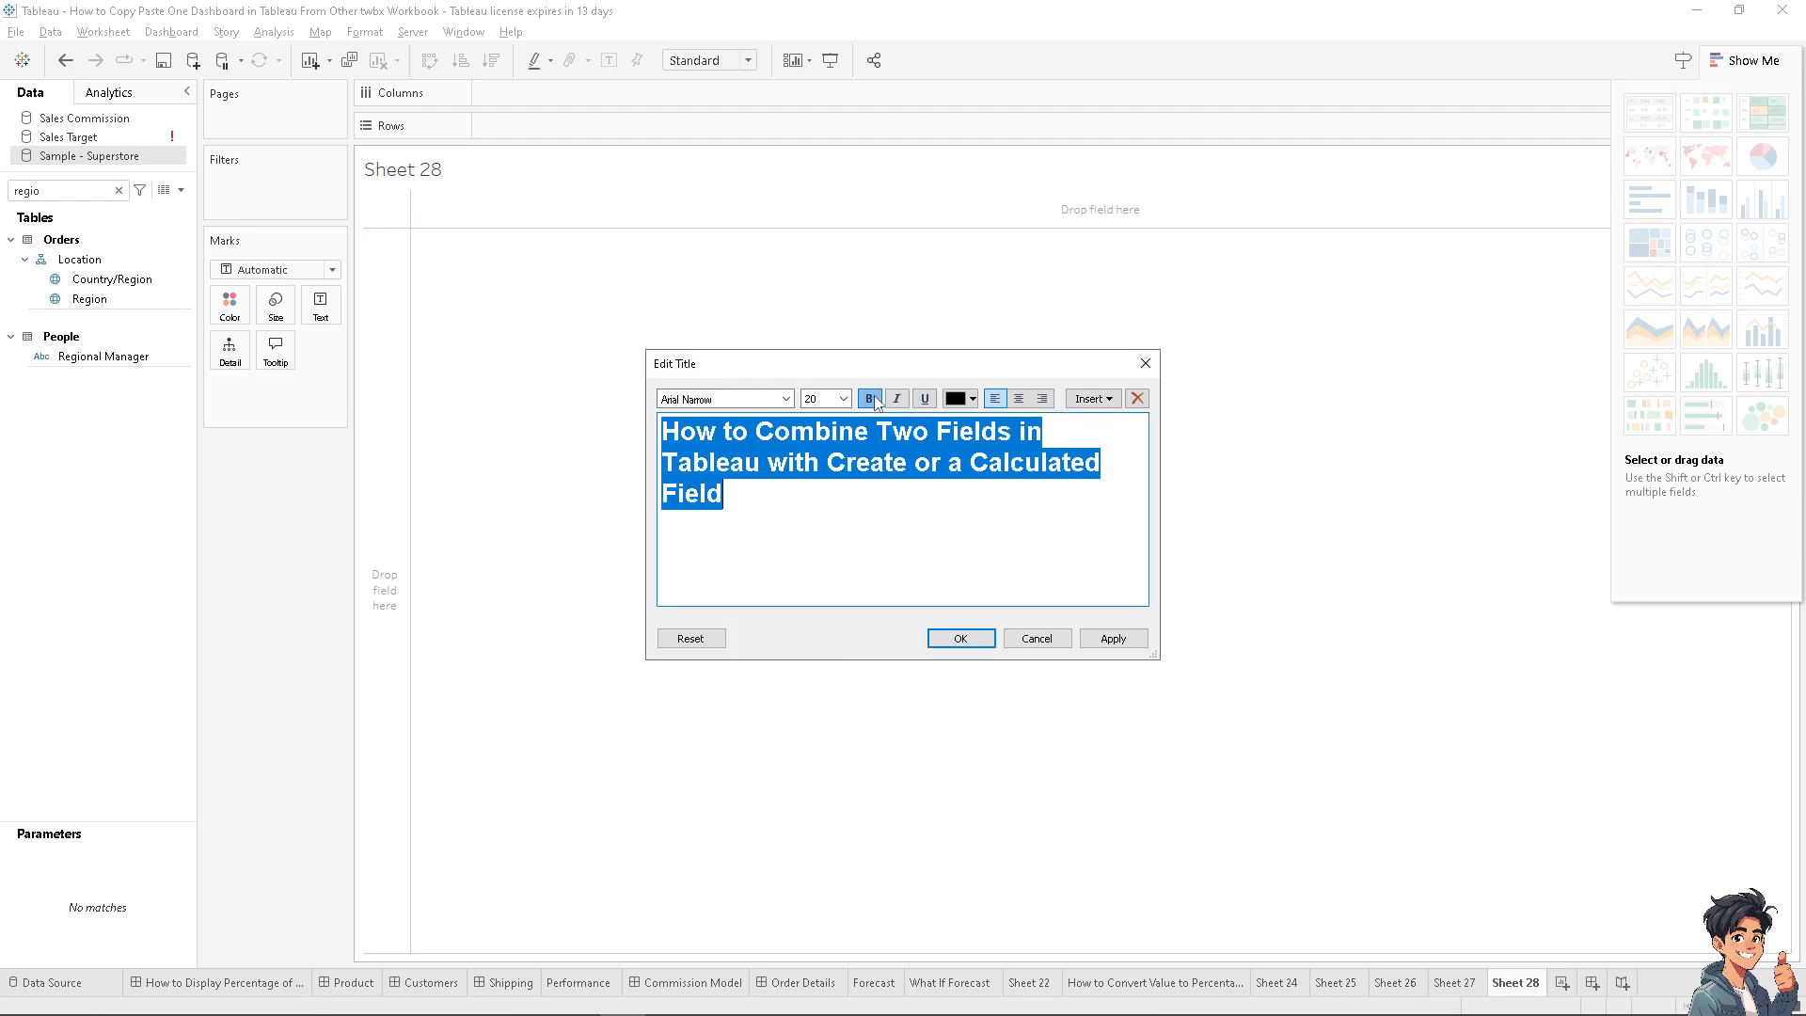
{"action": "left_click", "coordinate": [924, 398]}
{"action": "left_click", "coordinate": [973, 398]}
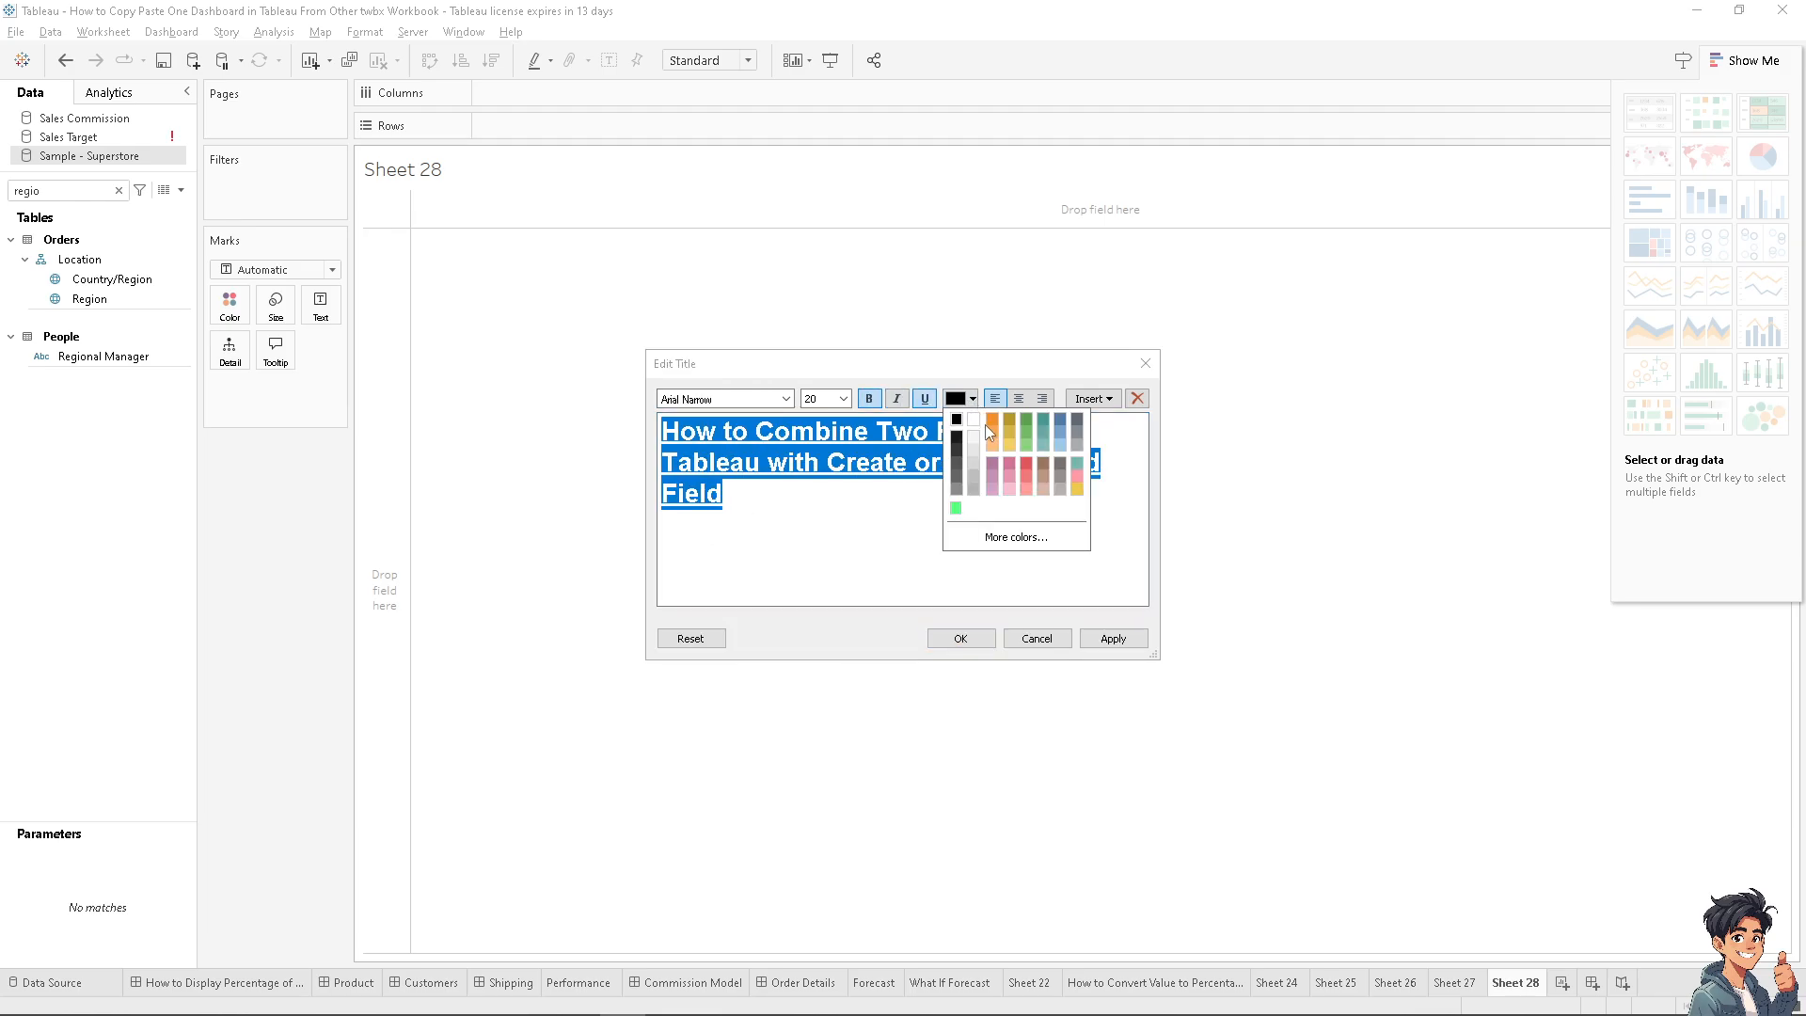
{"action": "left_click", "coordinate": [993, 421]}
{"action": "left_click", "coordinate": [1112, 638]}
{"action": "left_click", "coordinate": [961, 637]}
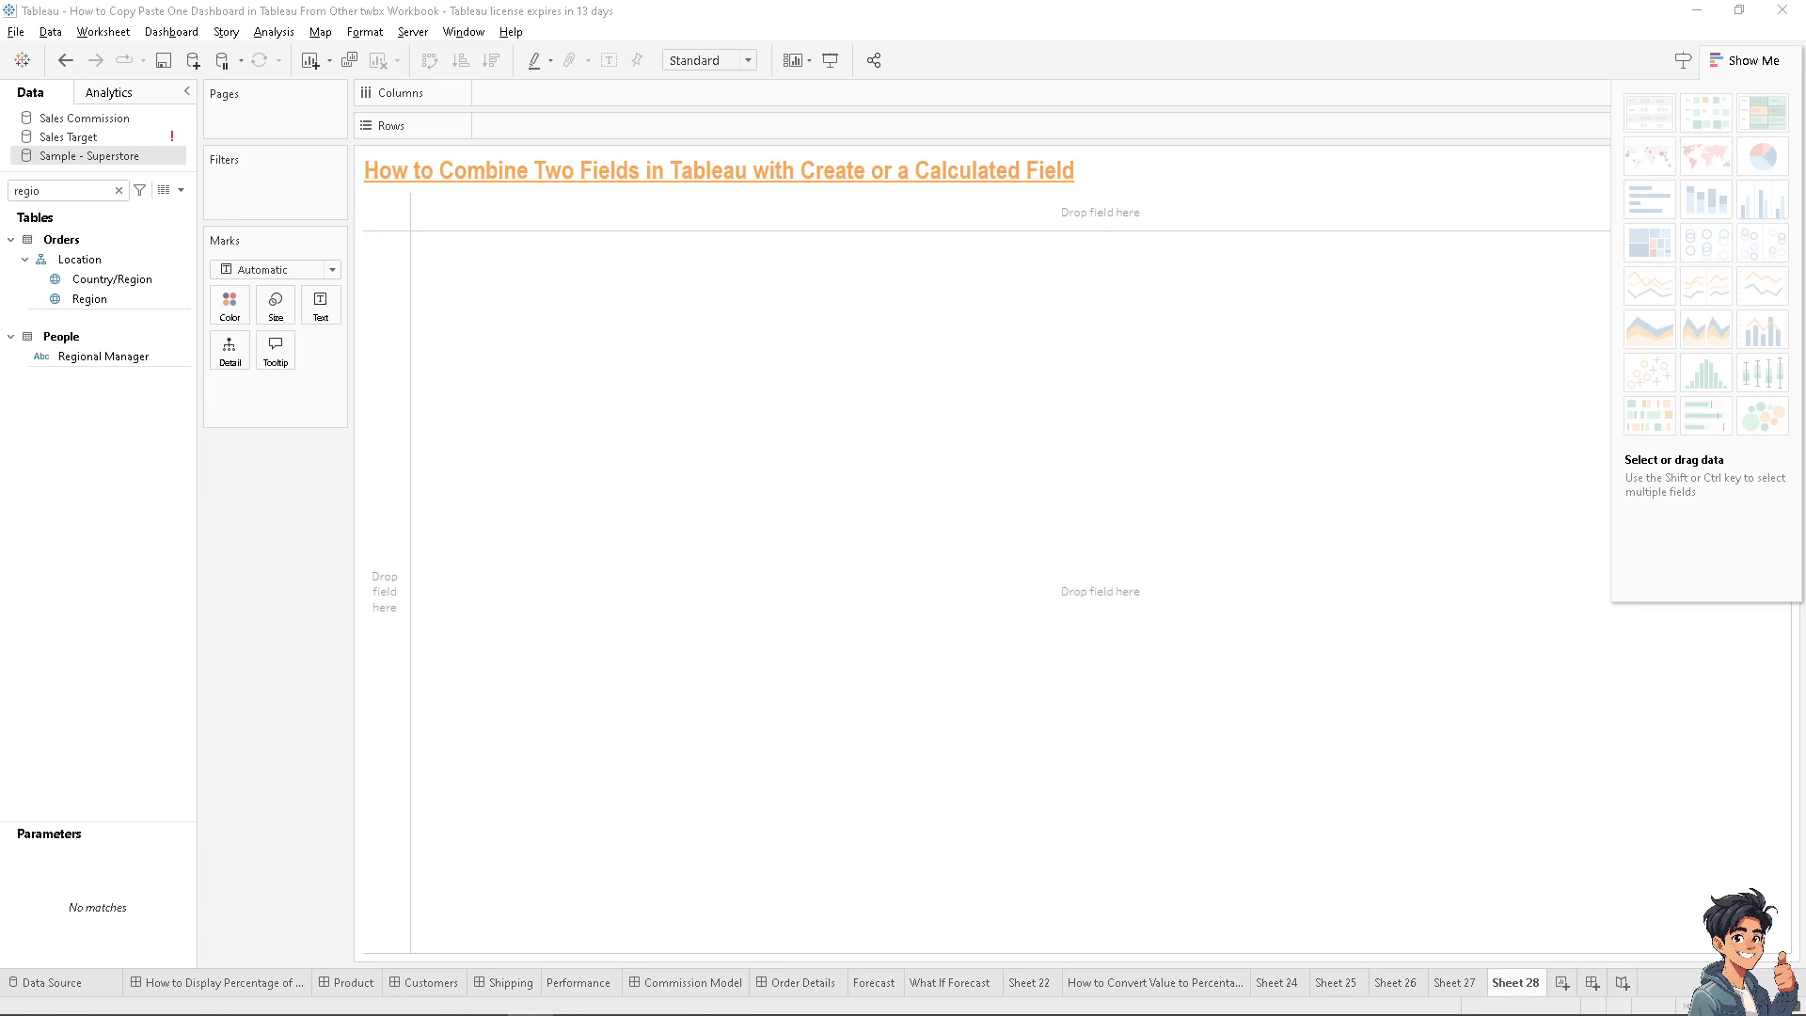
Search the data fields for "sales" and place Sales on Rows
{"action": "left_click", "coordinate": [92, 186]}
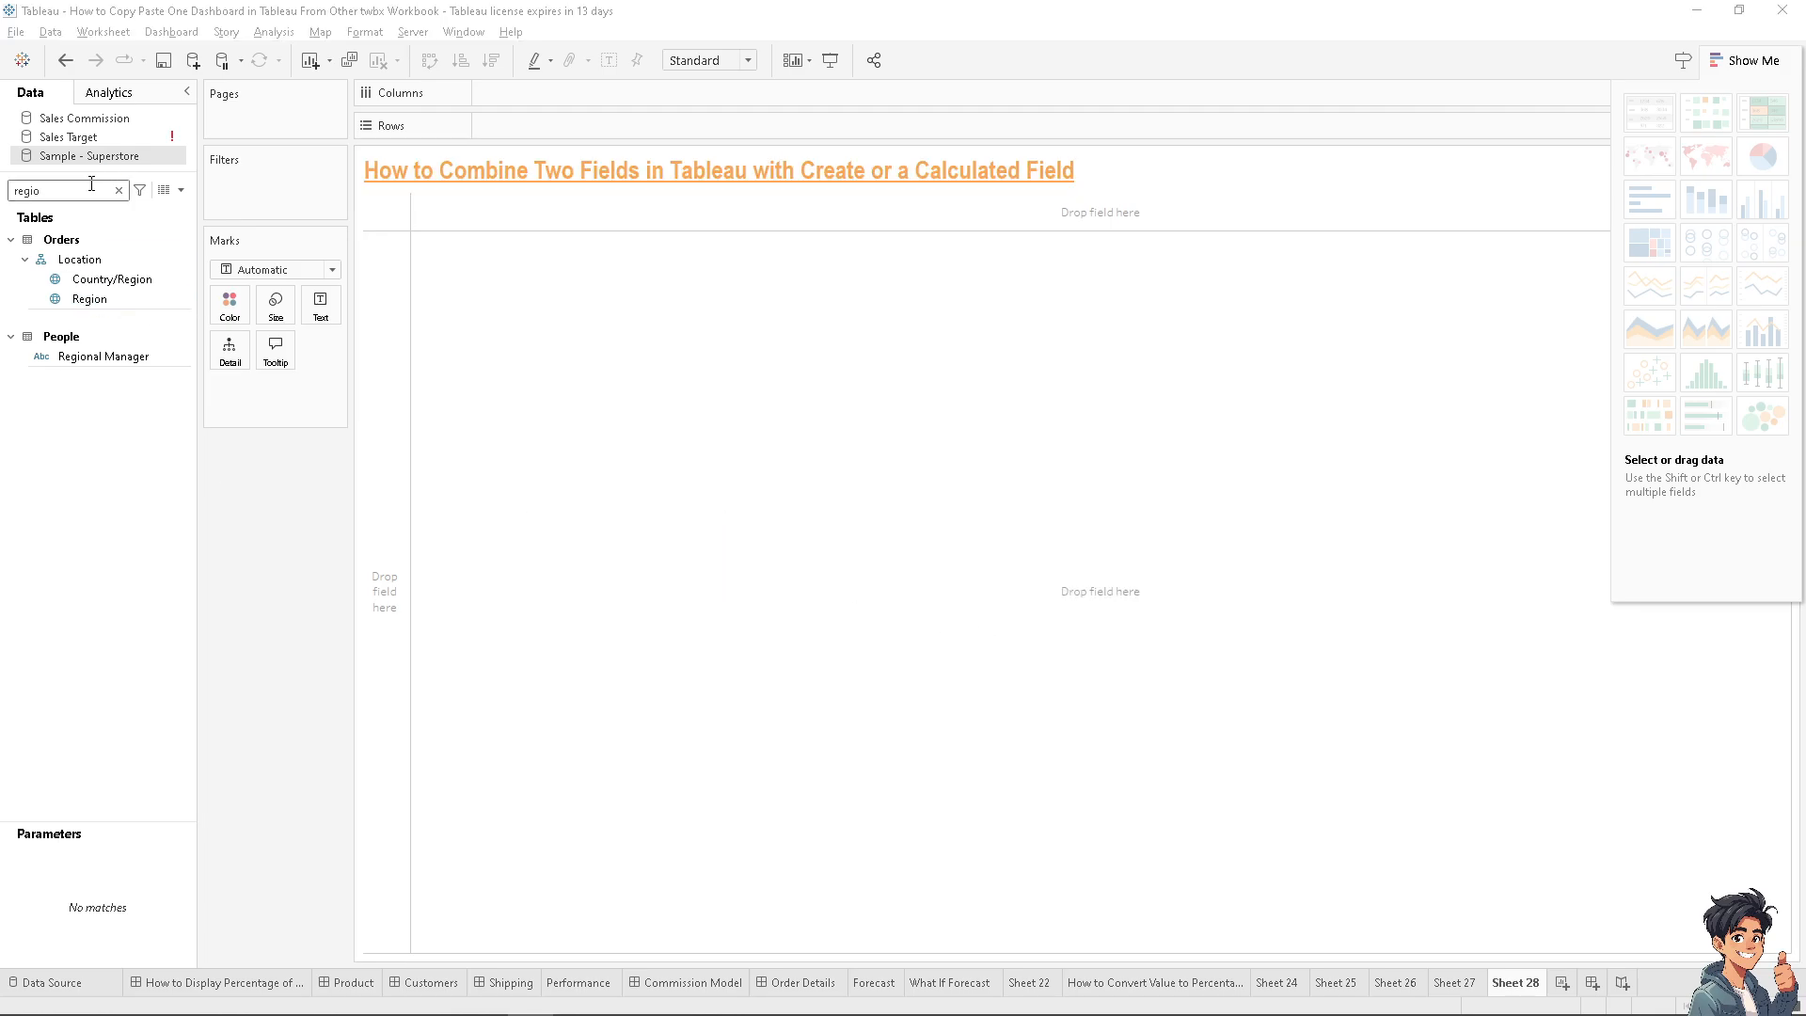
{"action": "key", "text": "ctrl+a"}
{"action": "type", "text": "sal"}
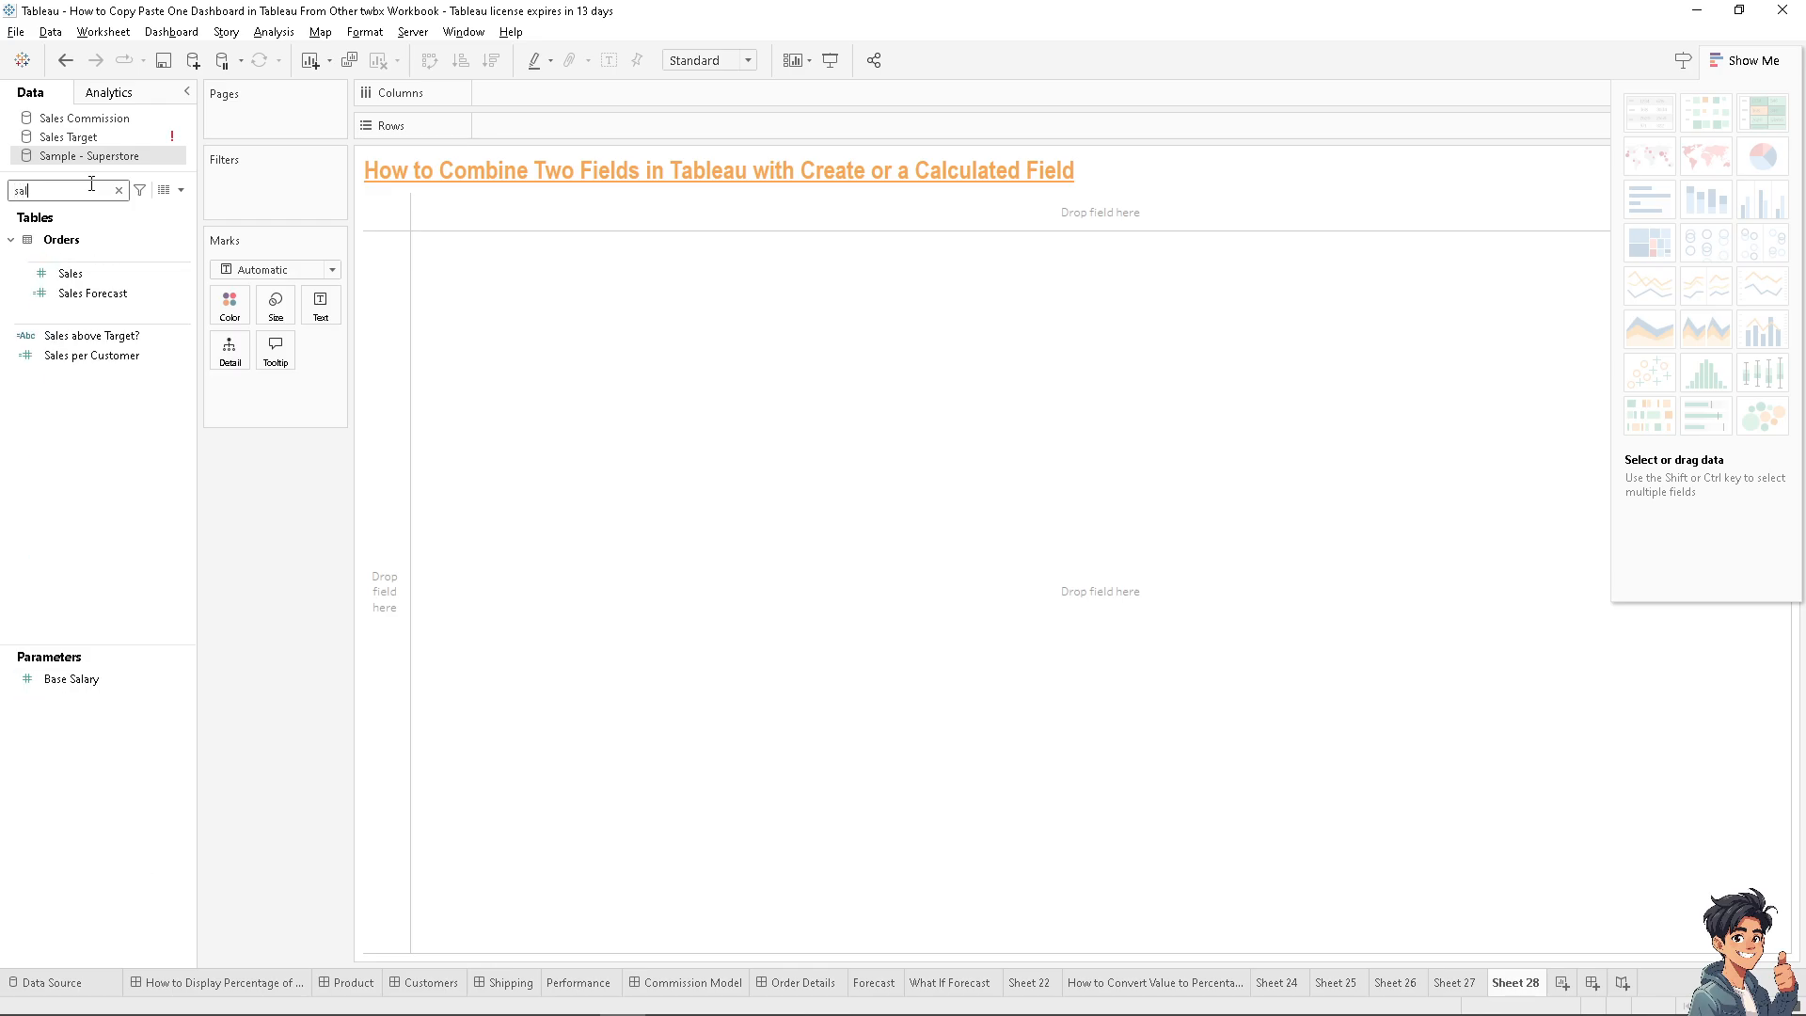
{"action": "type", "text": "es"}
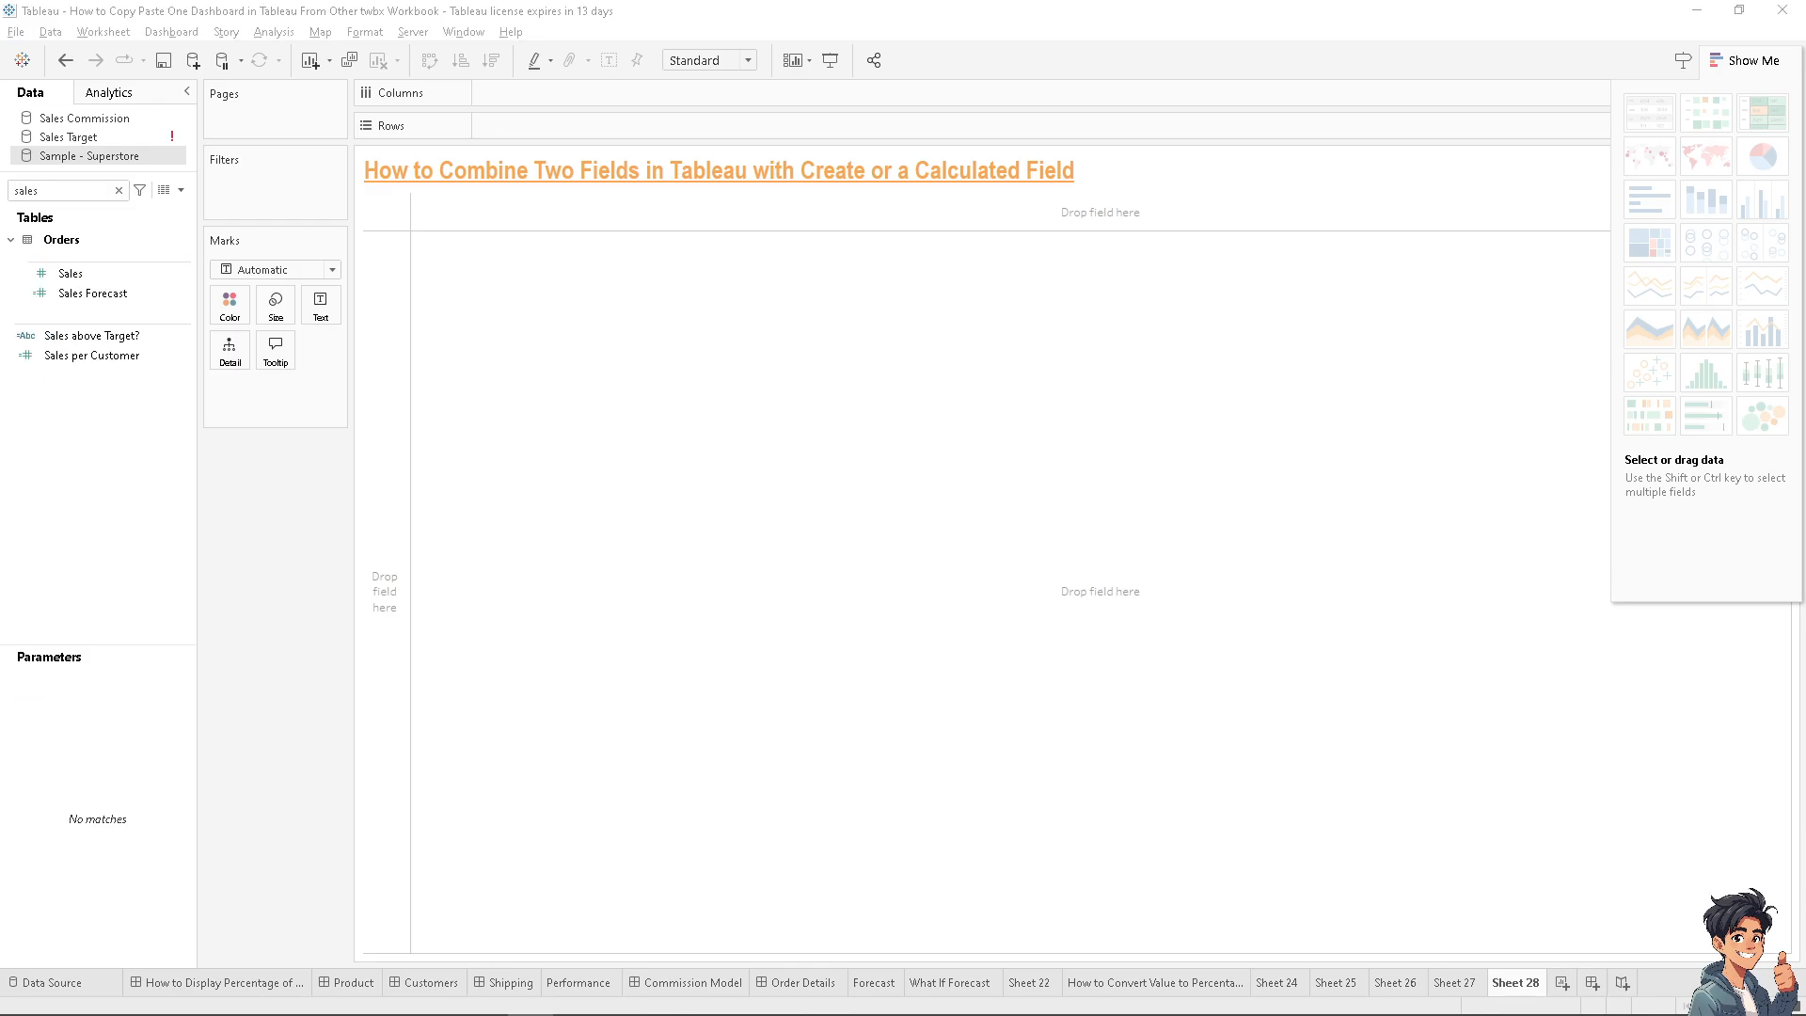
{"action": "left_click_drag", "start_coordinate": [113, 272], "coordinate": [541, 138]}
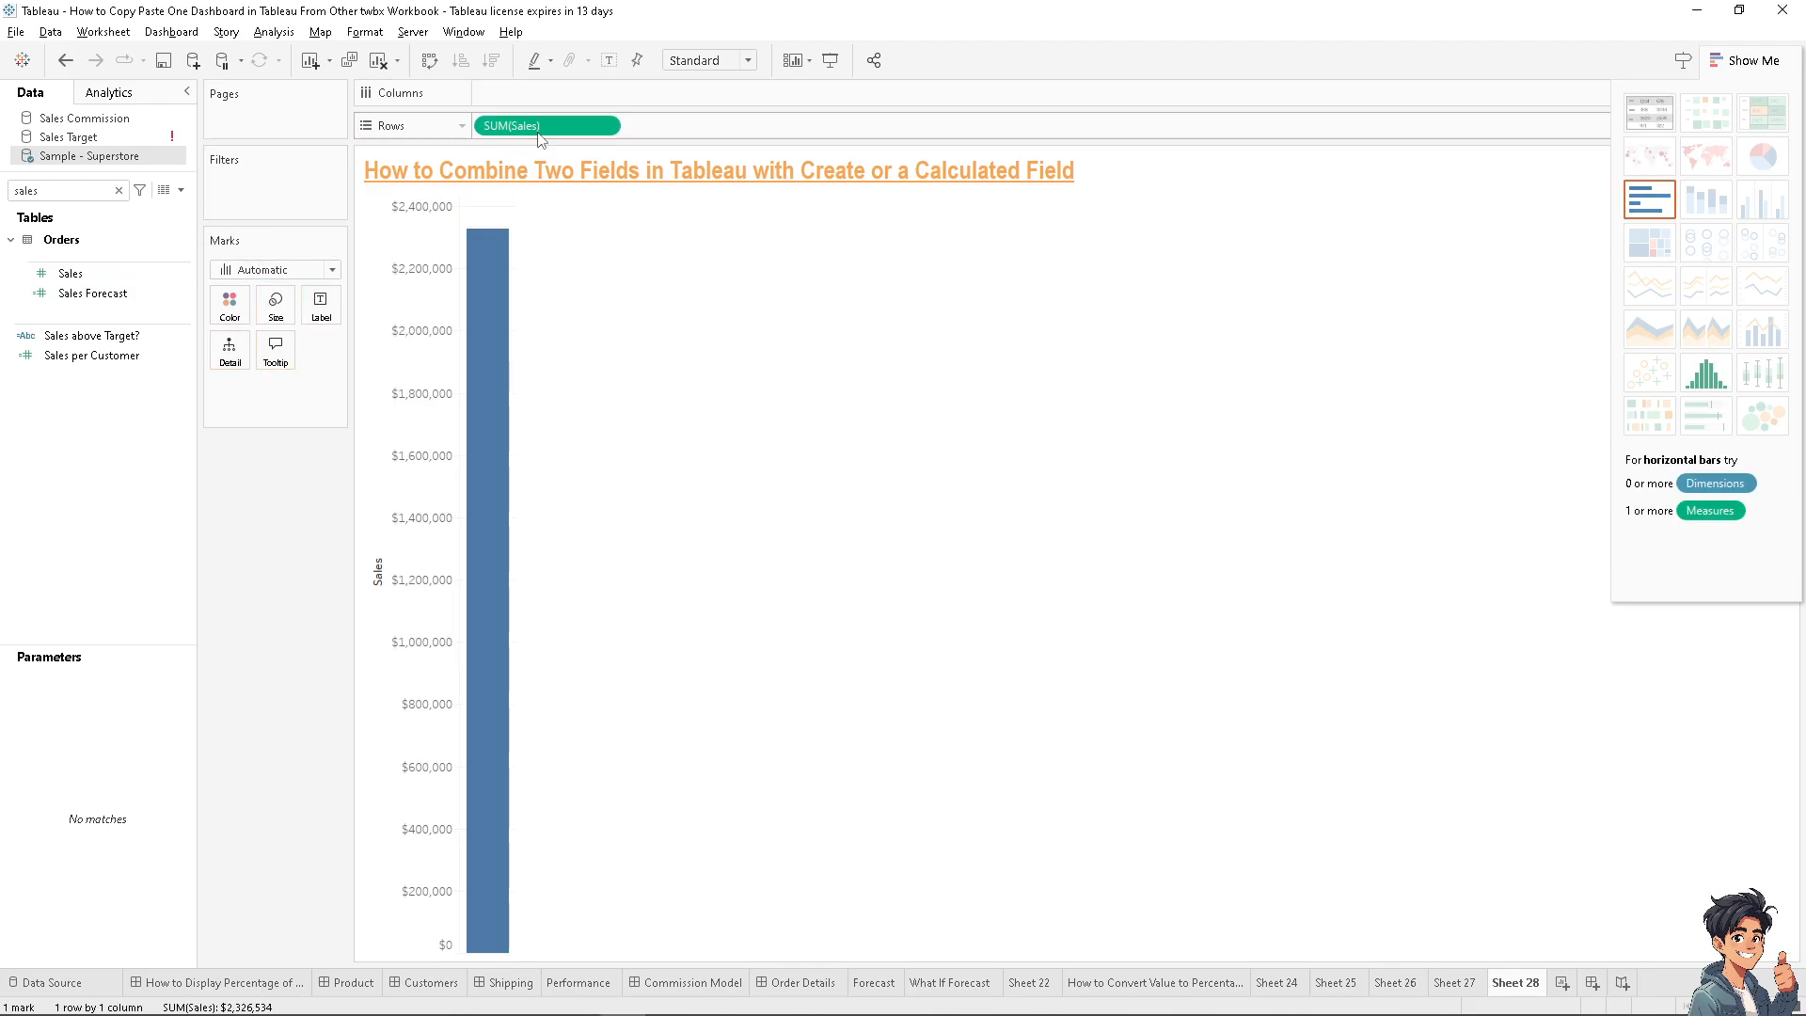
Try the Shape, Line, Area and Bar mark types on the Sales chart in turn
{"action": "left_click", "coordinate": [329, 270]}
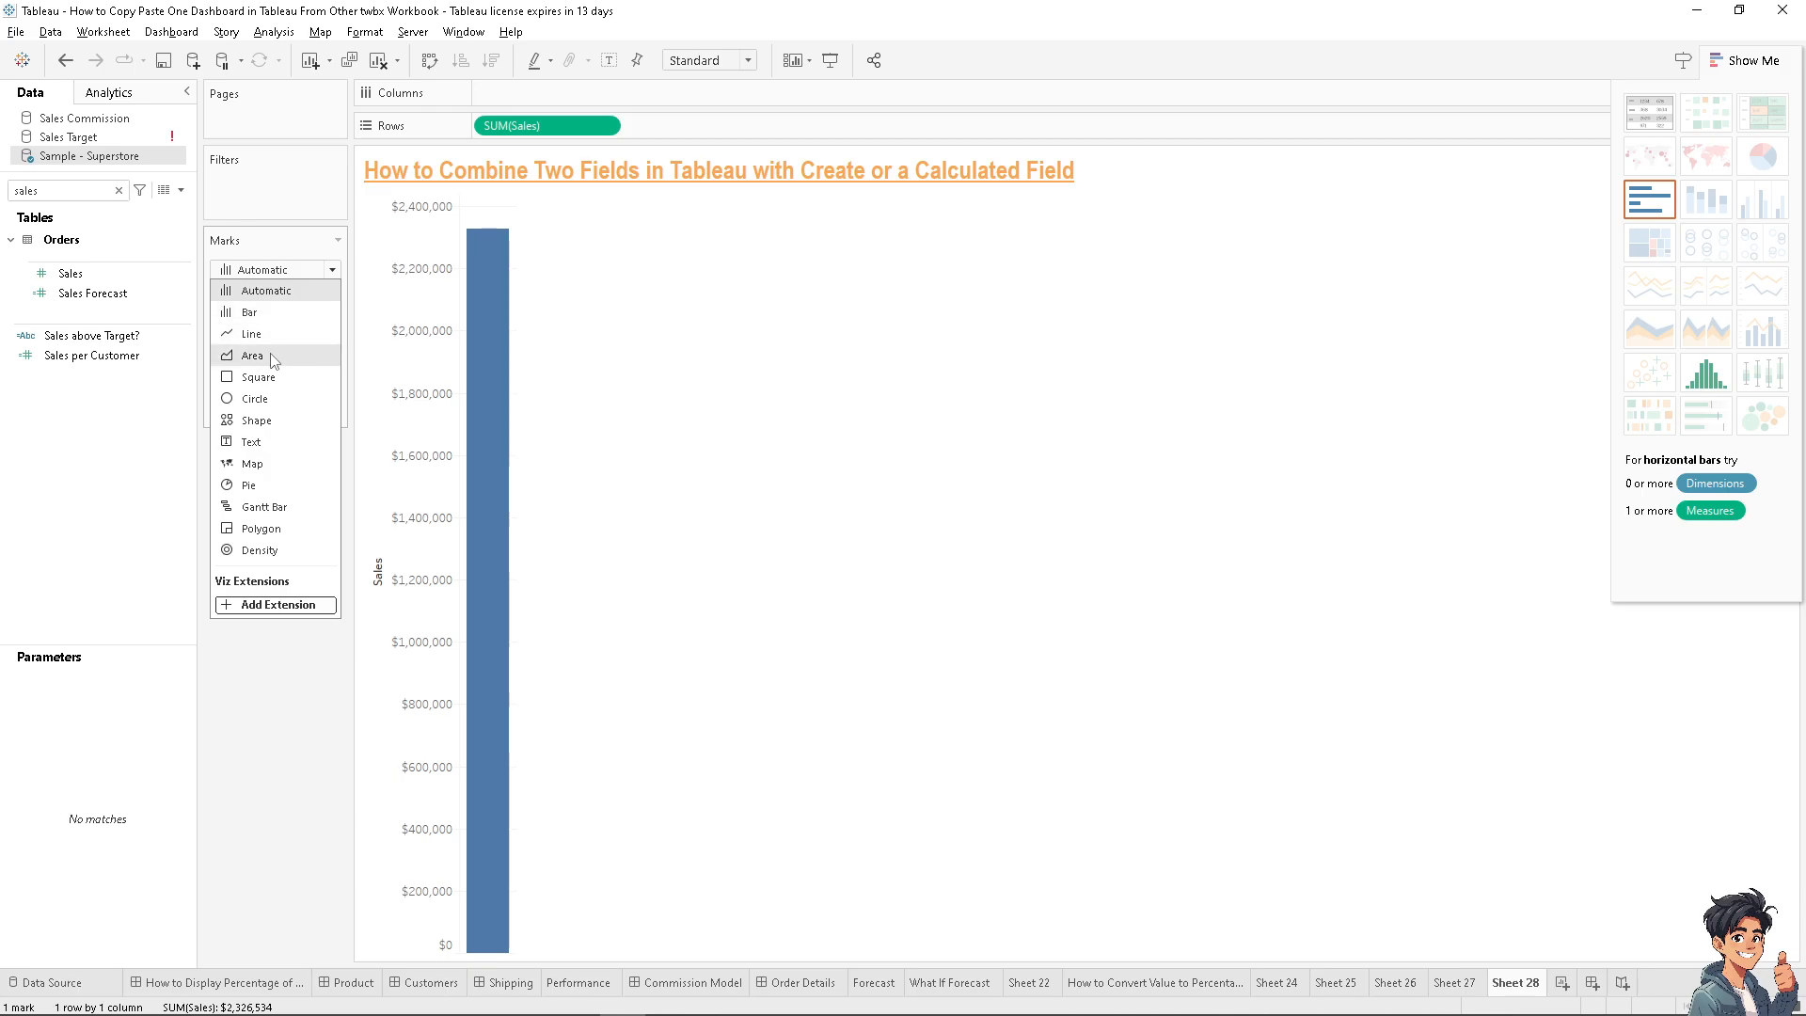
{"action": "left_click", "coordinate": [268, 421]}
{"action": "left_click", "coordinate": [332, 270]}
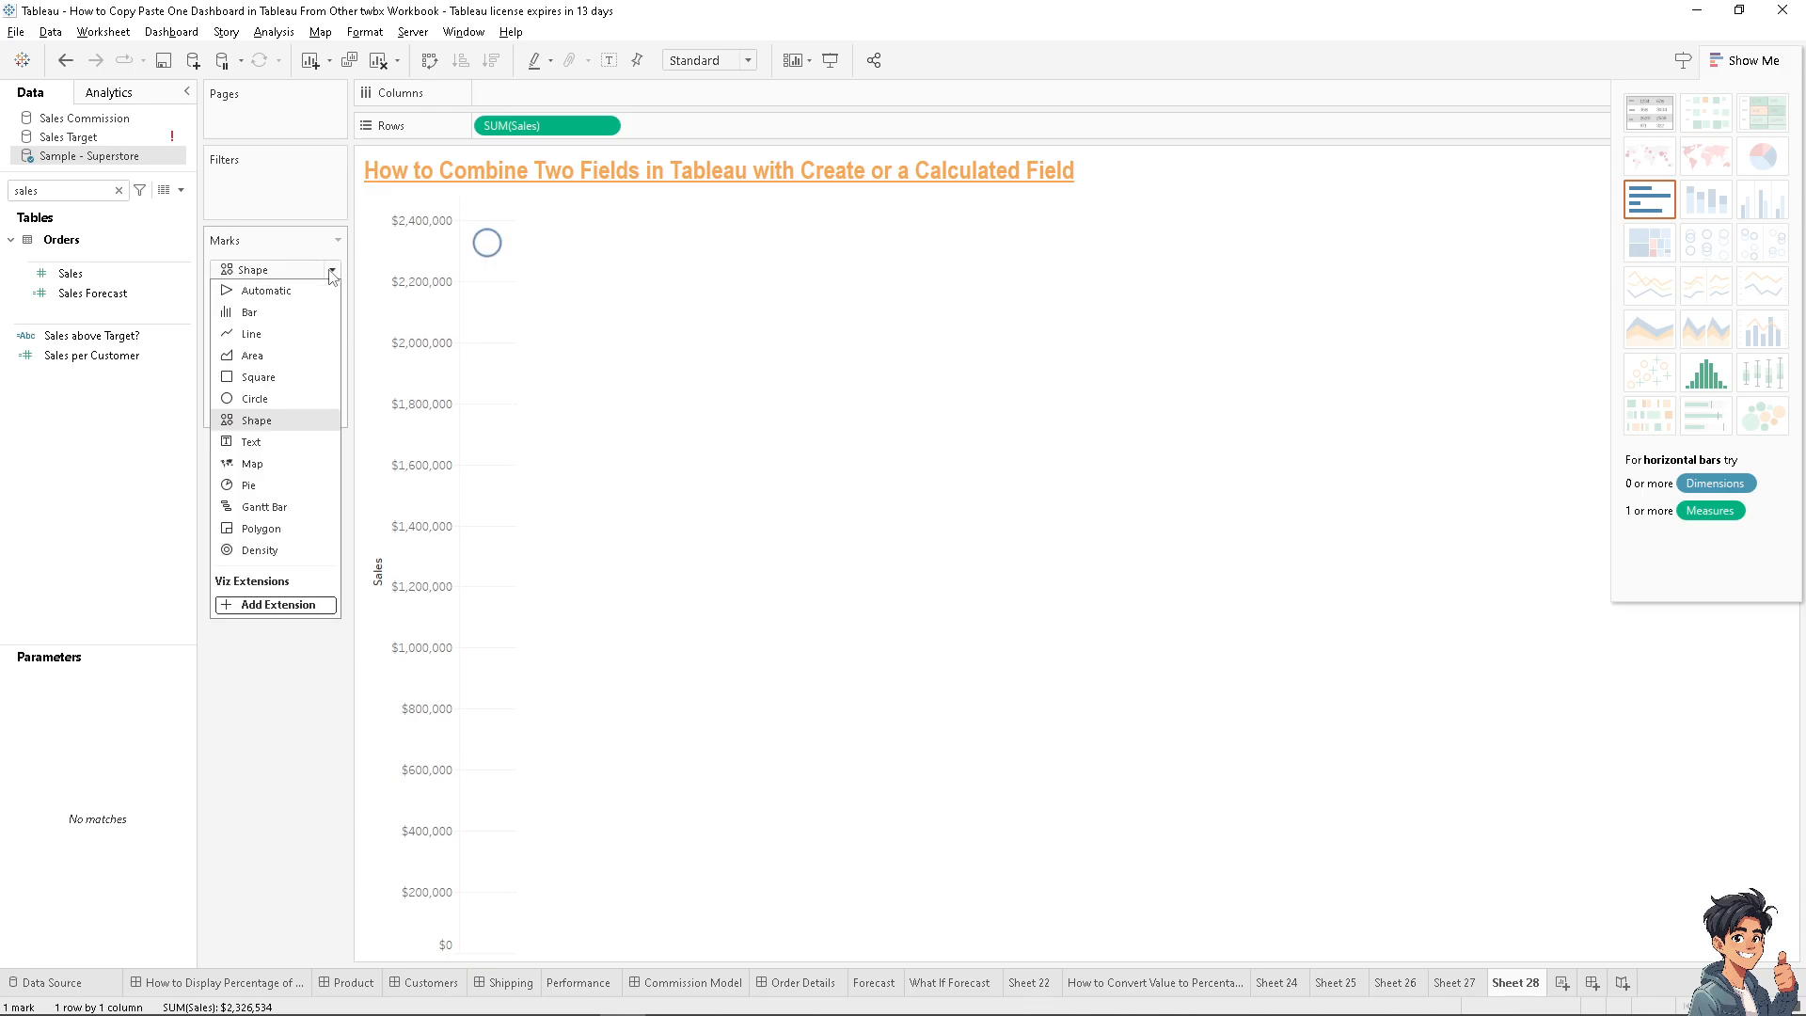
{"action": "left_click", "coordinate": [252, 330]}
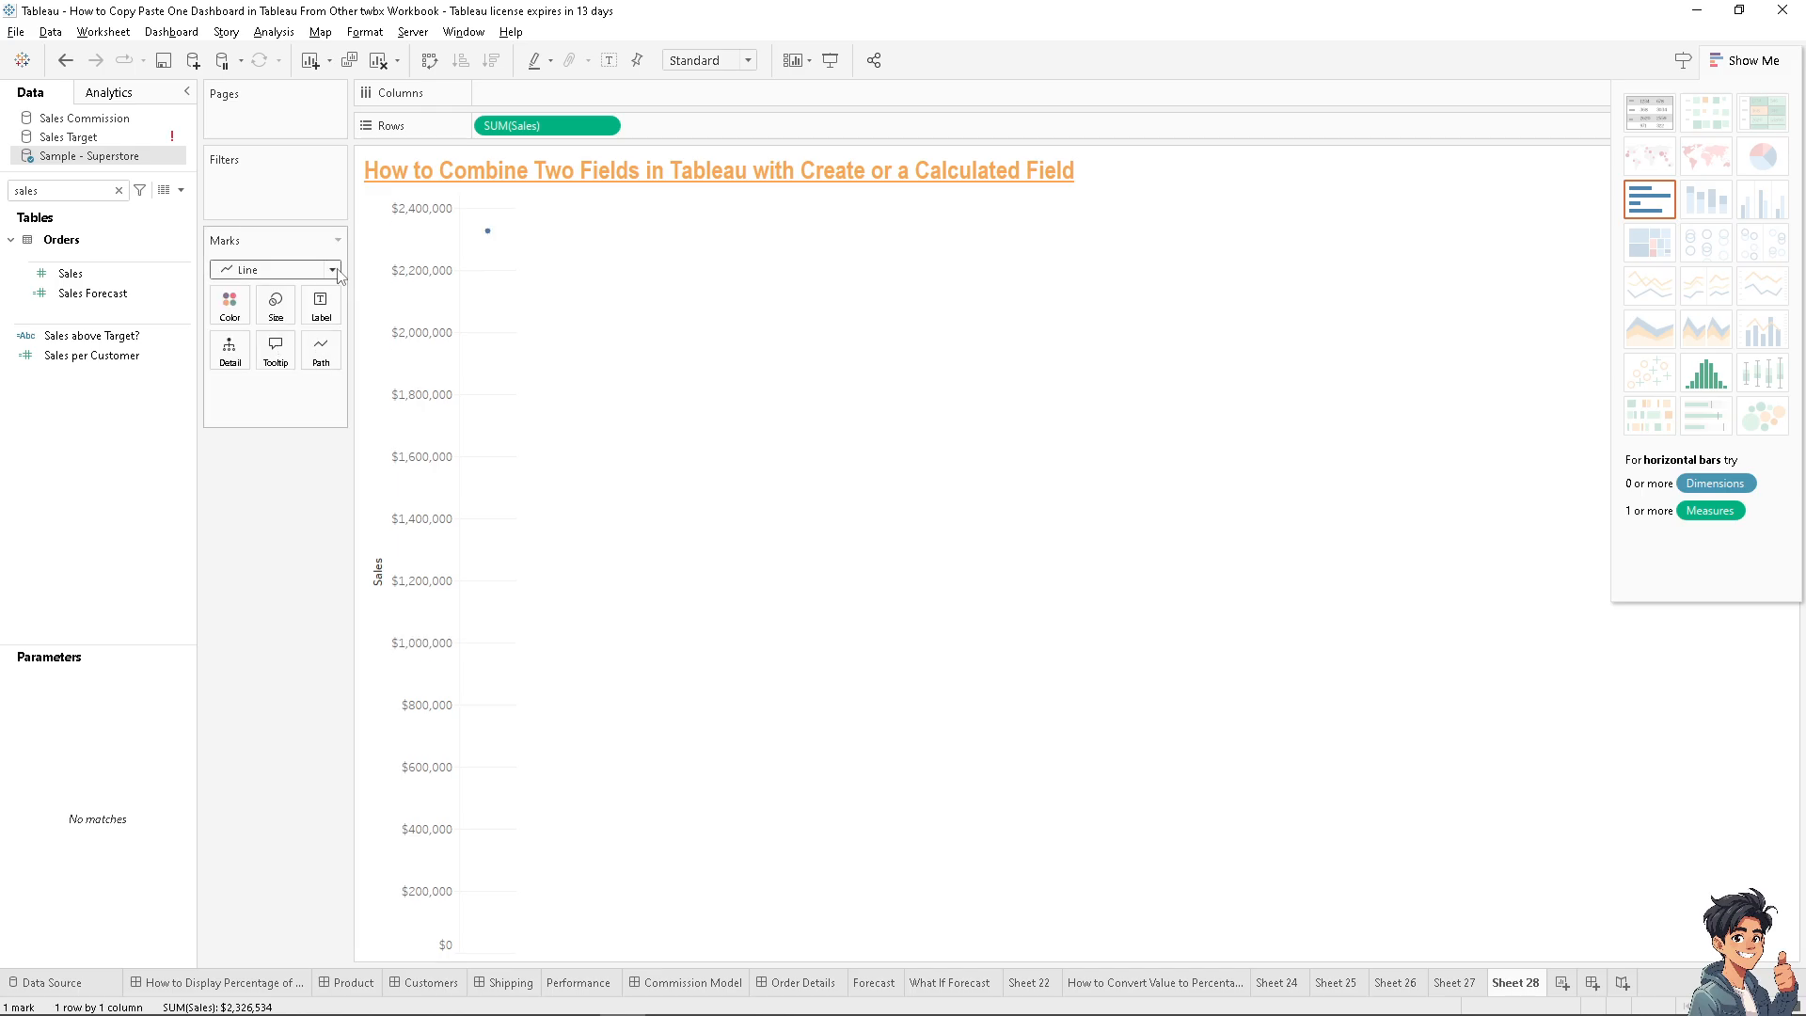
{"action": "left_click", "coordinate": [332, 270]}
{"action": "left_click", "coordinate": [274, 354]}
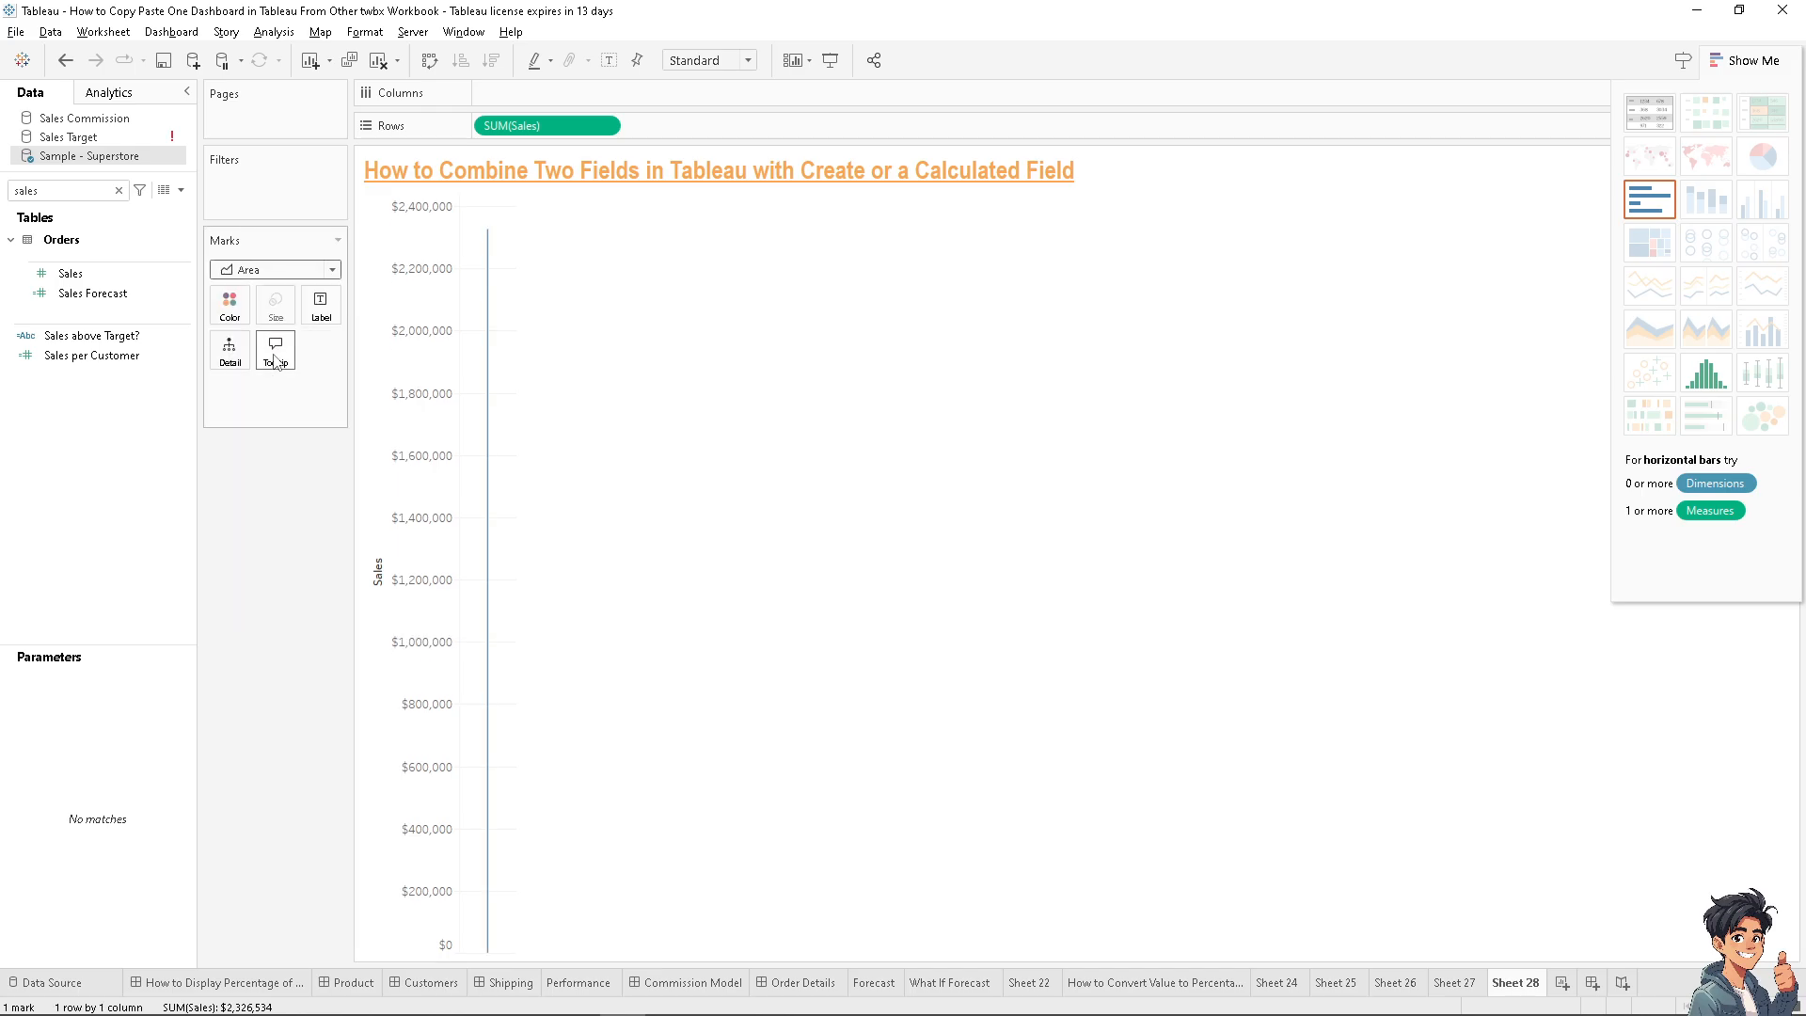
{"action": "left_click", "coordinate": [332, 270]}
{"action": "left_click", "coordinate": [246, 308]}
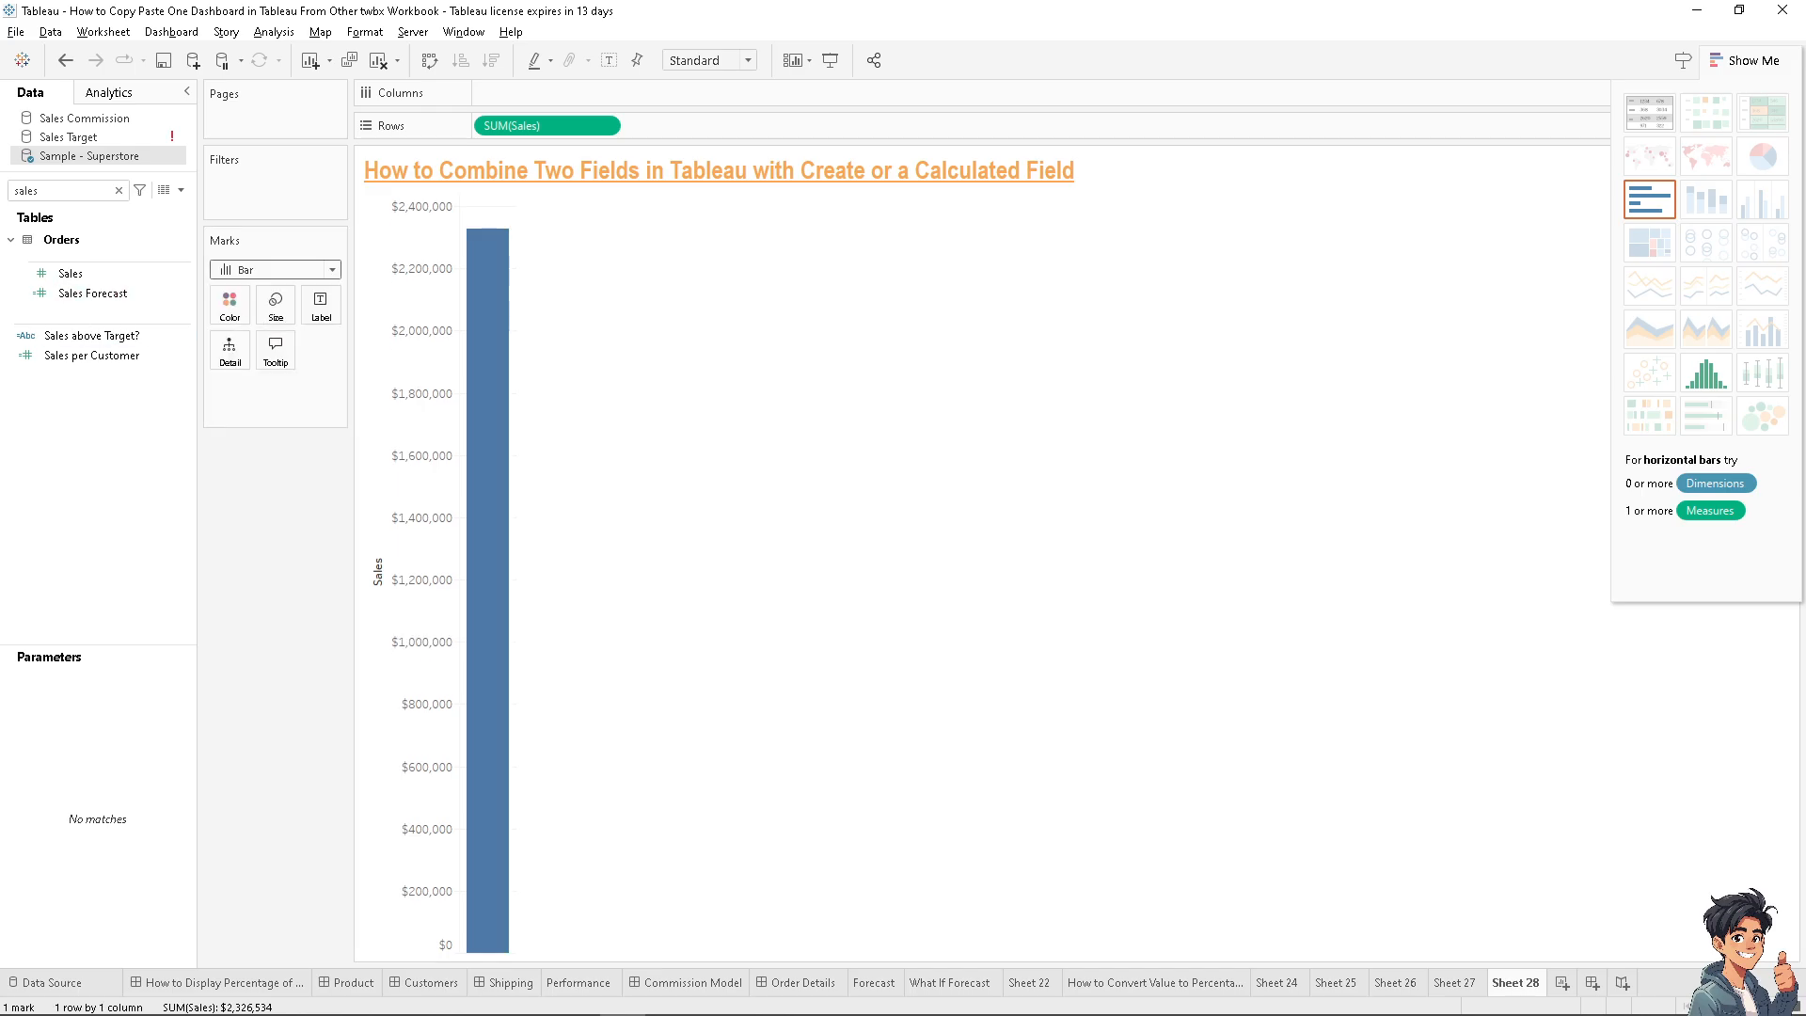
Search the data fields for "date" and place Order Date on Columns
{"action": "left_click", "coordinate": [118, 190]}
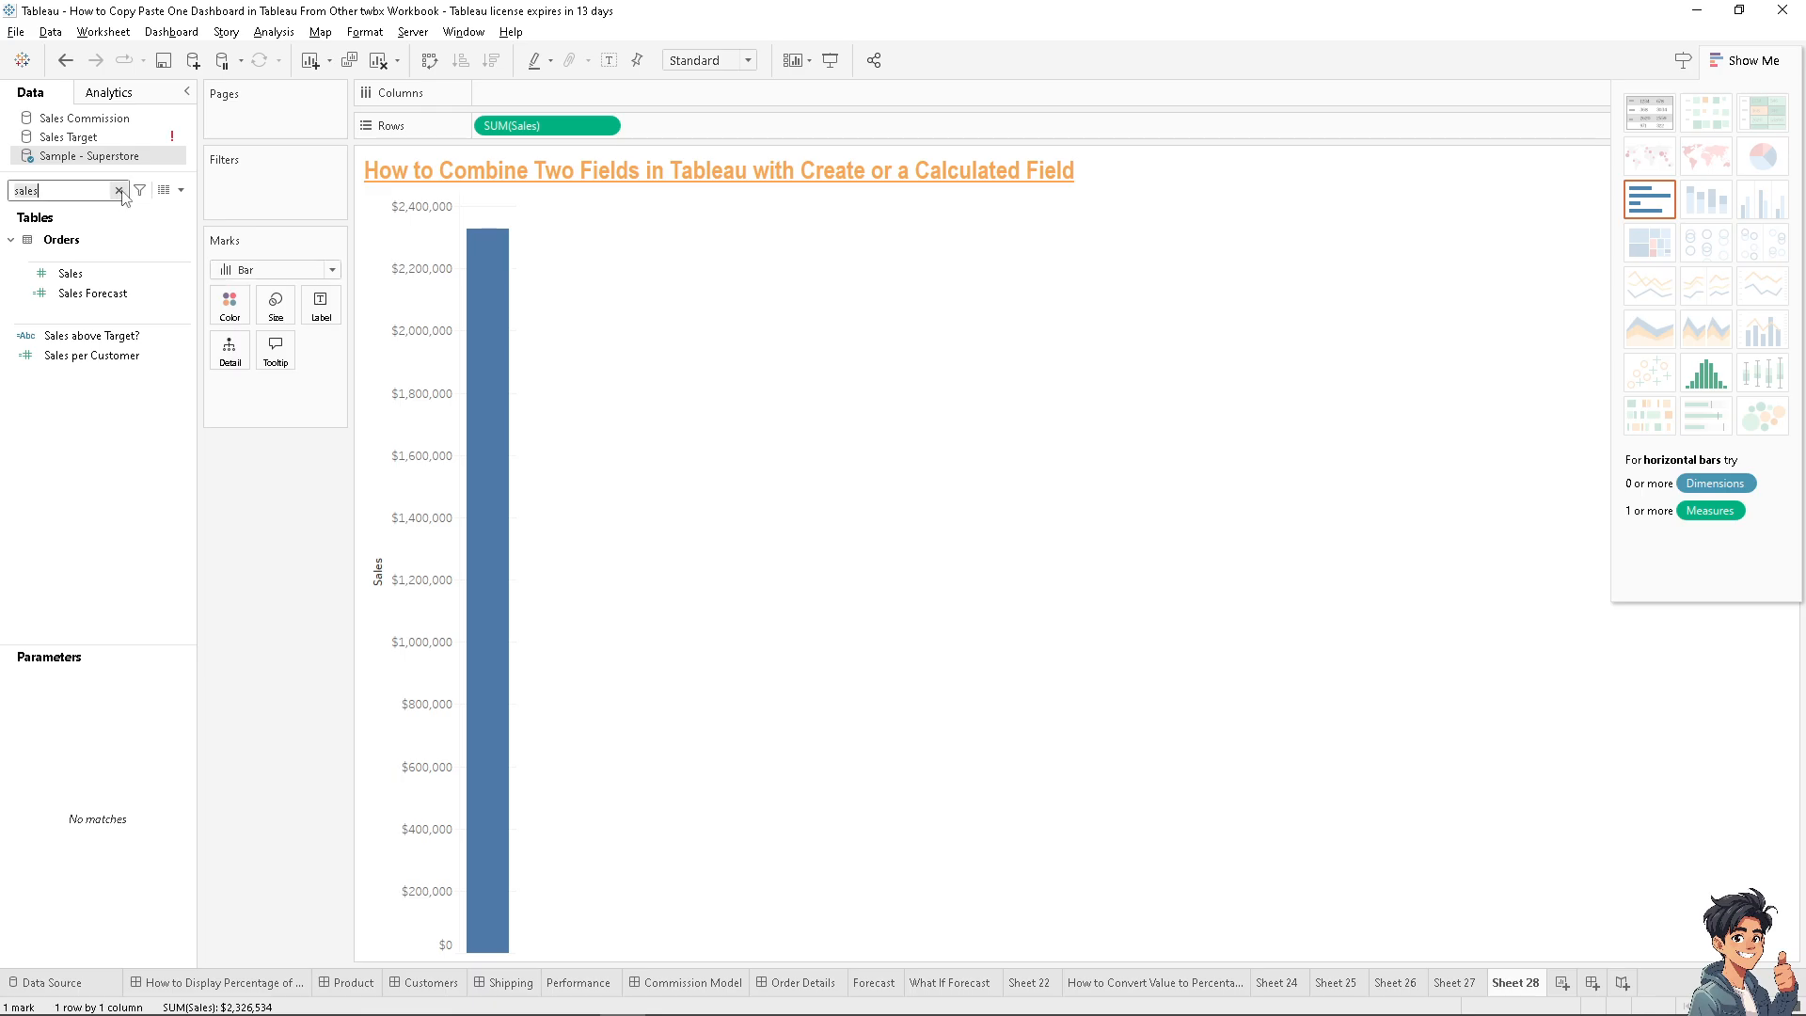
{"action": "type", "text": "date"}
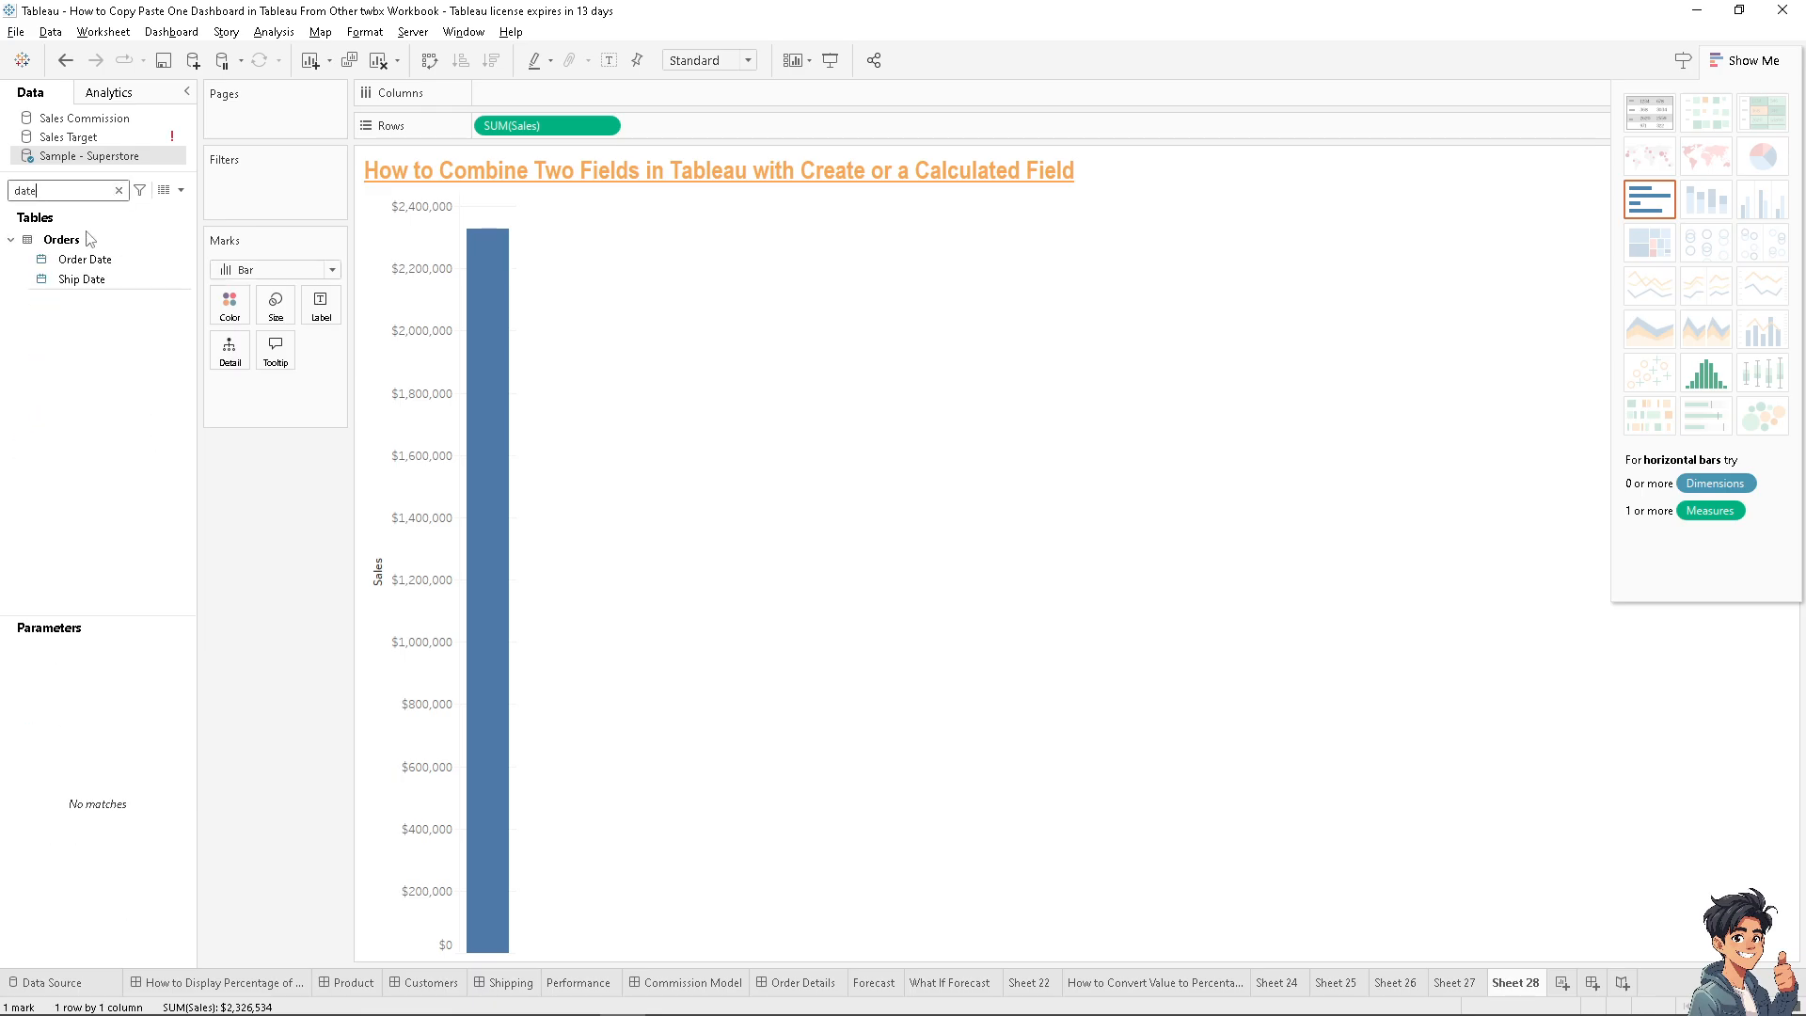
{"action": "left_click_drag", "start_coordinate": [85, 258], "coordinate": [525, 97]}
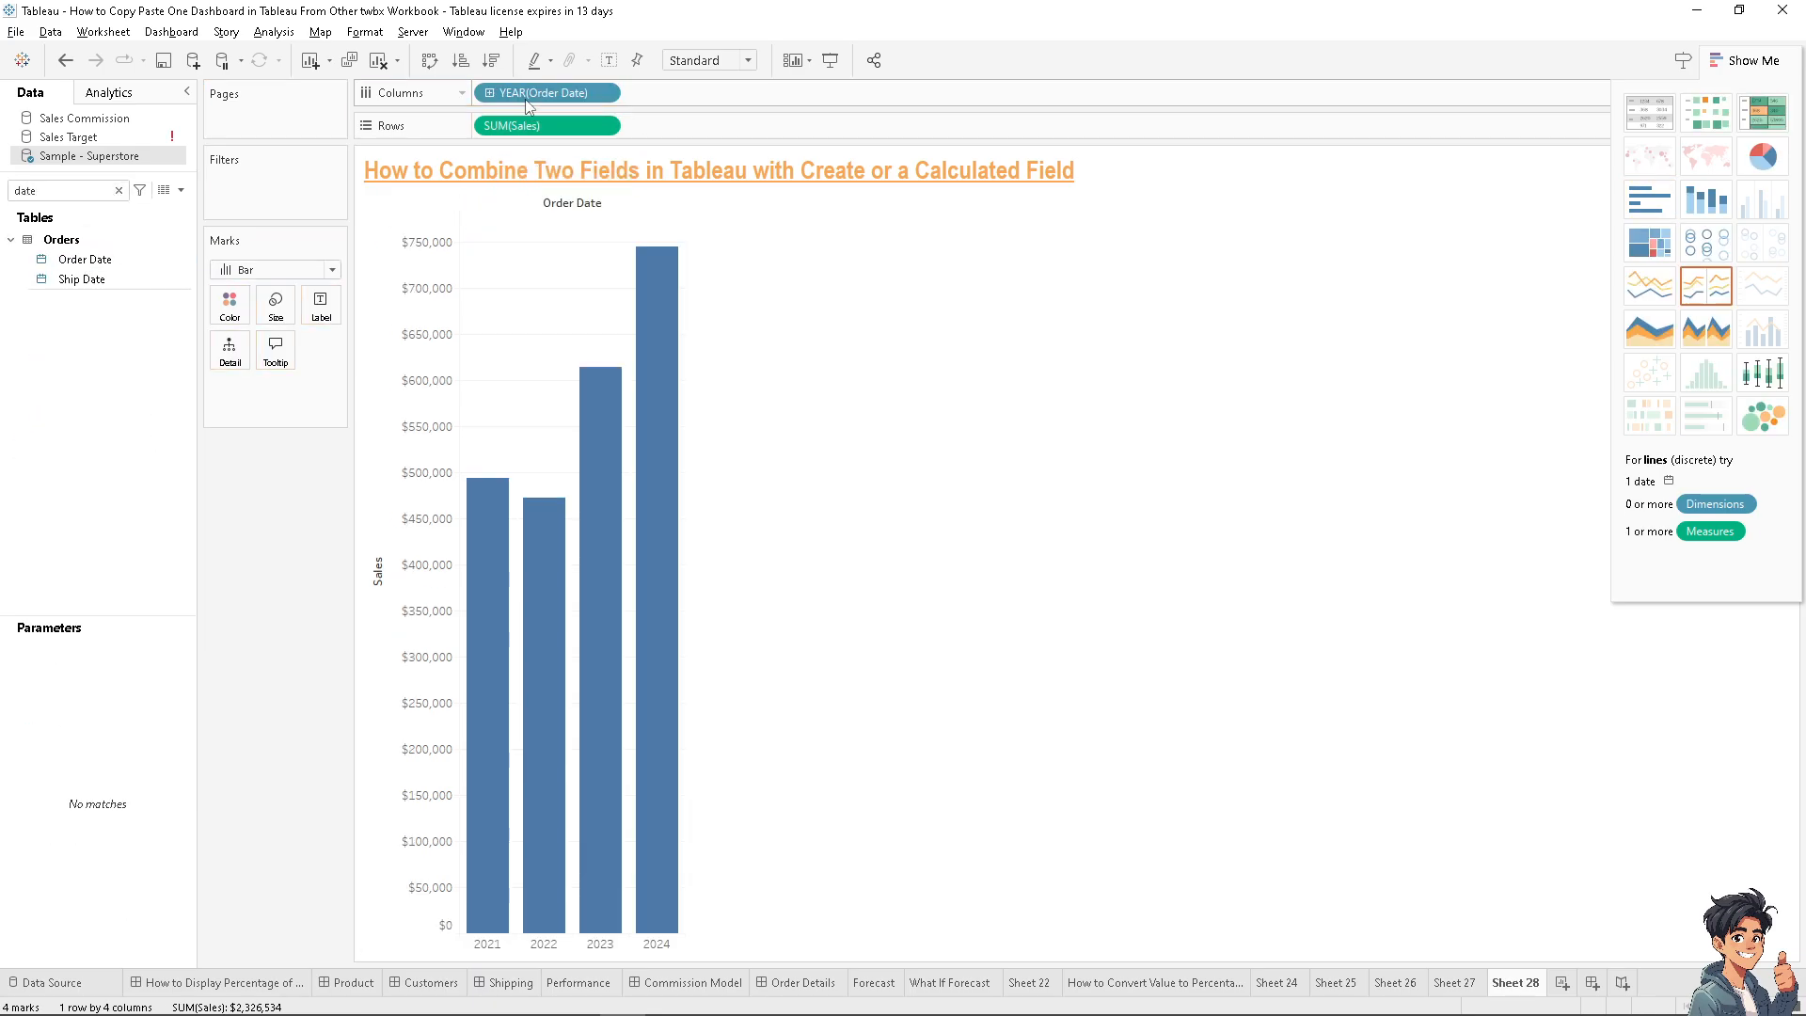
Change the chart's mark type to Area and colour the marks orange
{"action": "left_click", "coordinate": [329, 270]}
{"action": "left_click", "coordinate": [254, 355]}
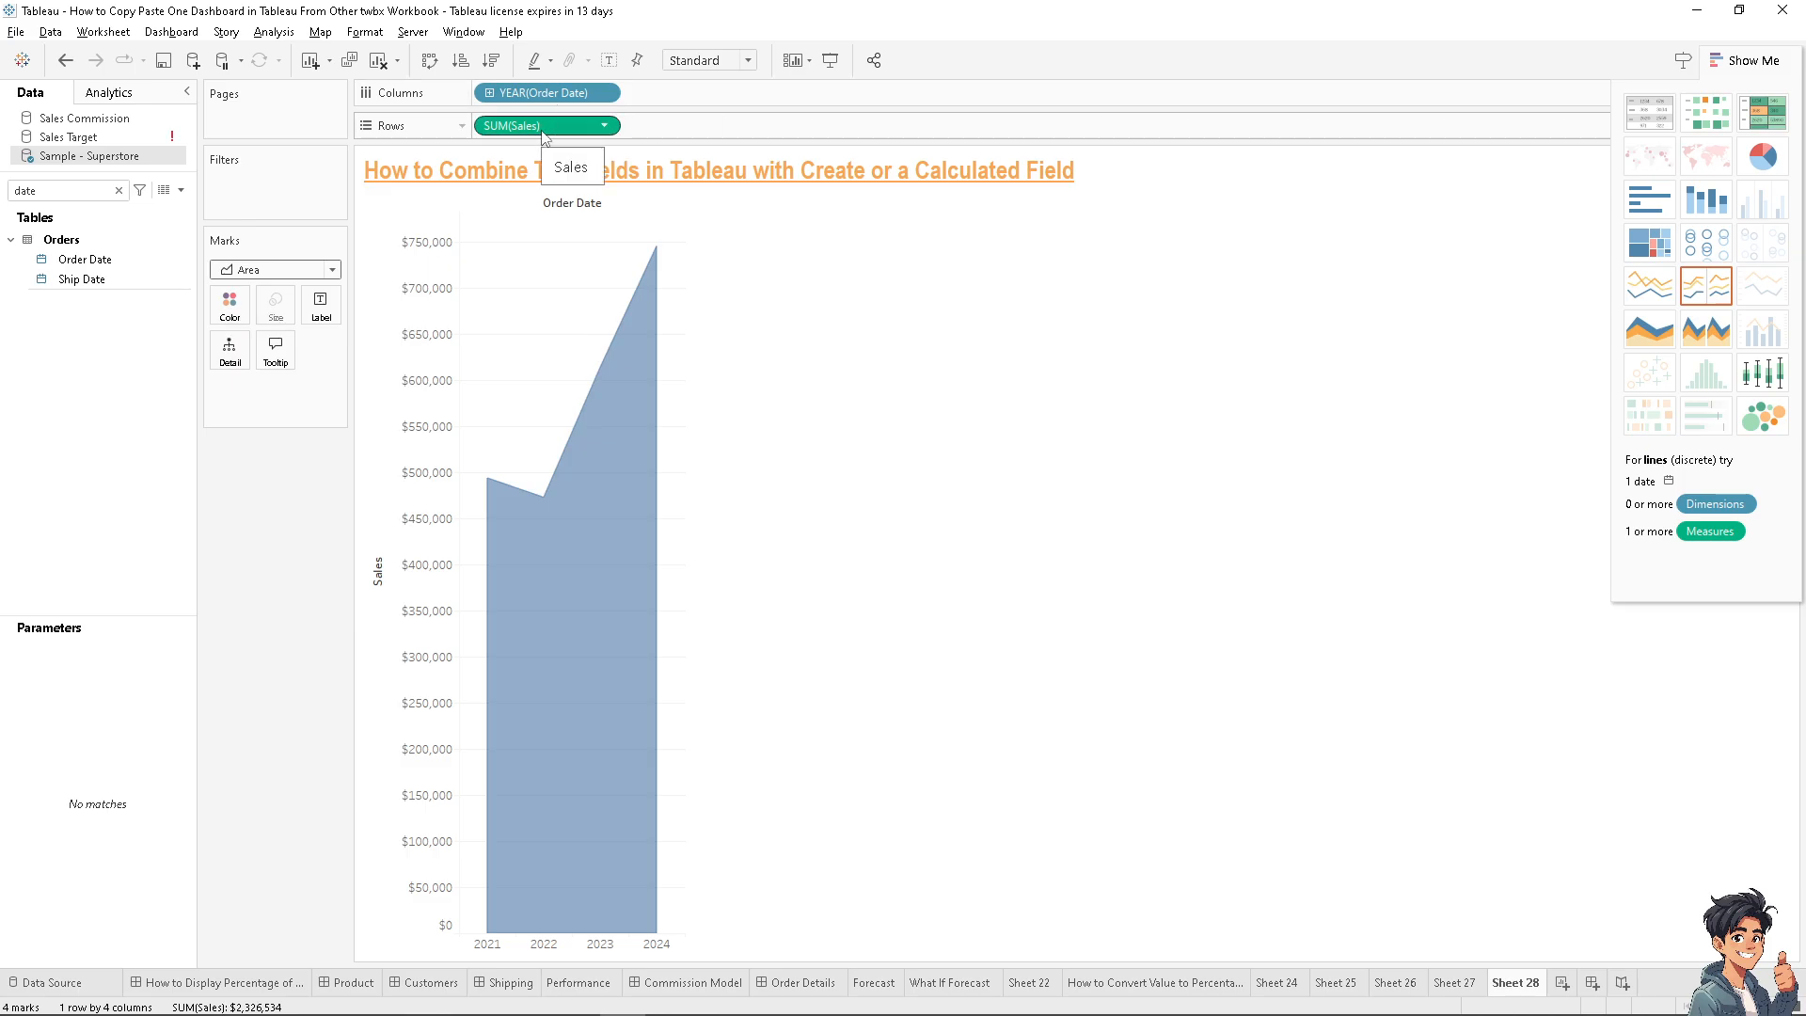
{"action": "left_click", "coordinate": [232, 315]}
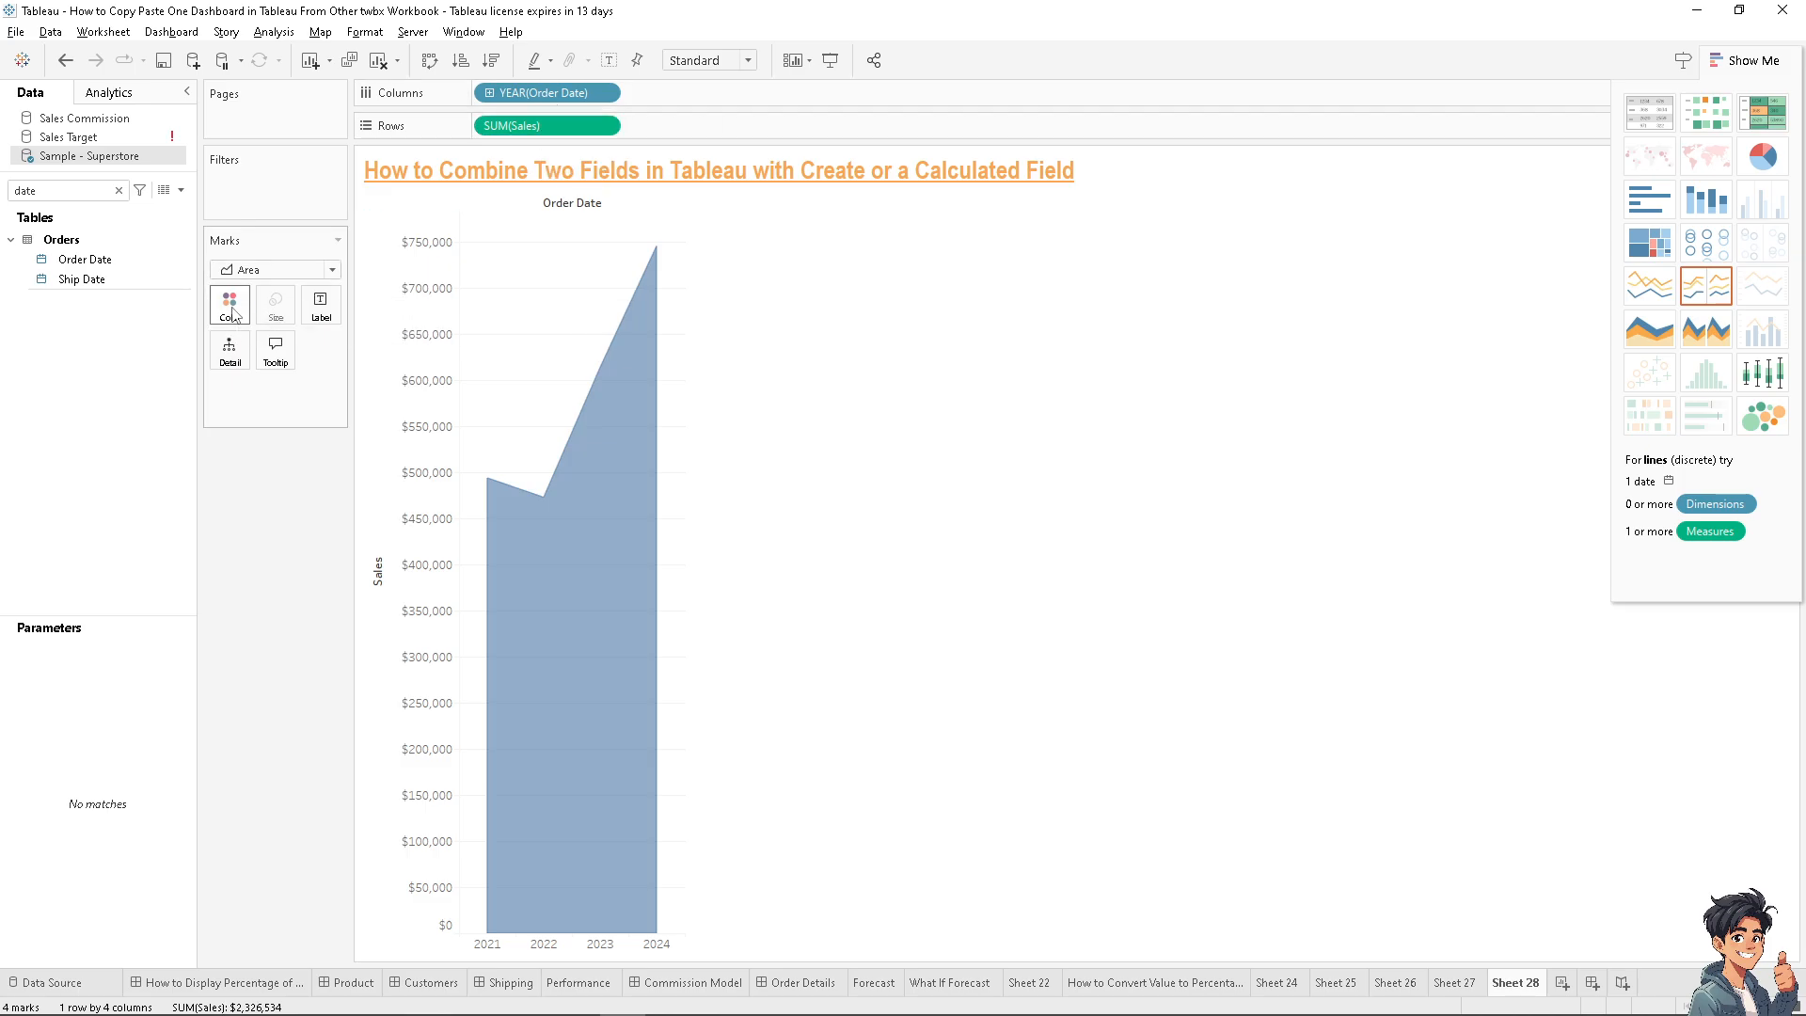
{"action": "left_click", "coordinate": [278, 362]}
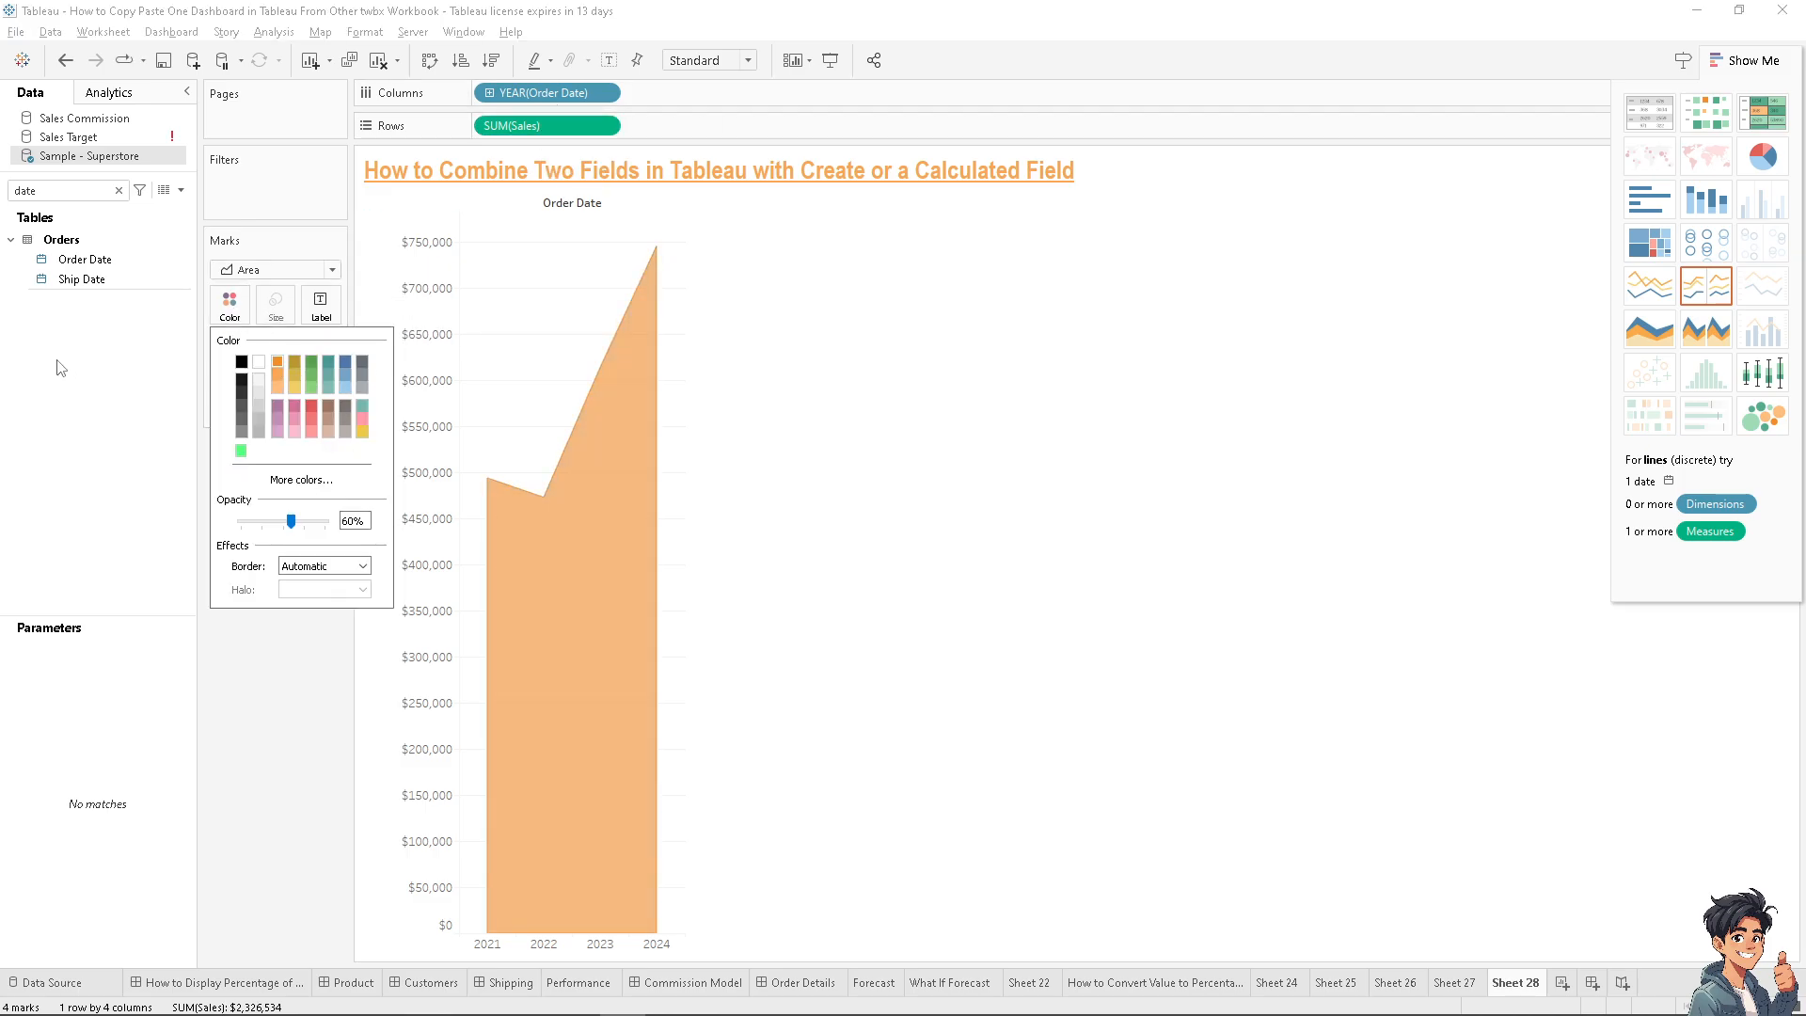
{"action": "left_click", "coordinate": [98, 293]}
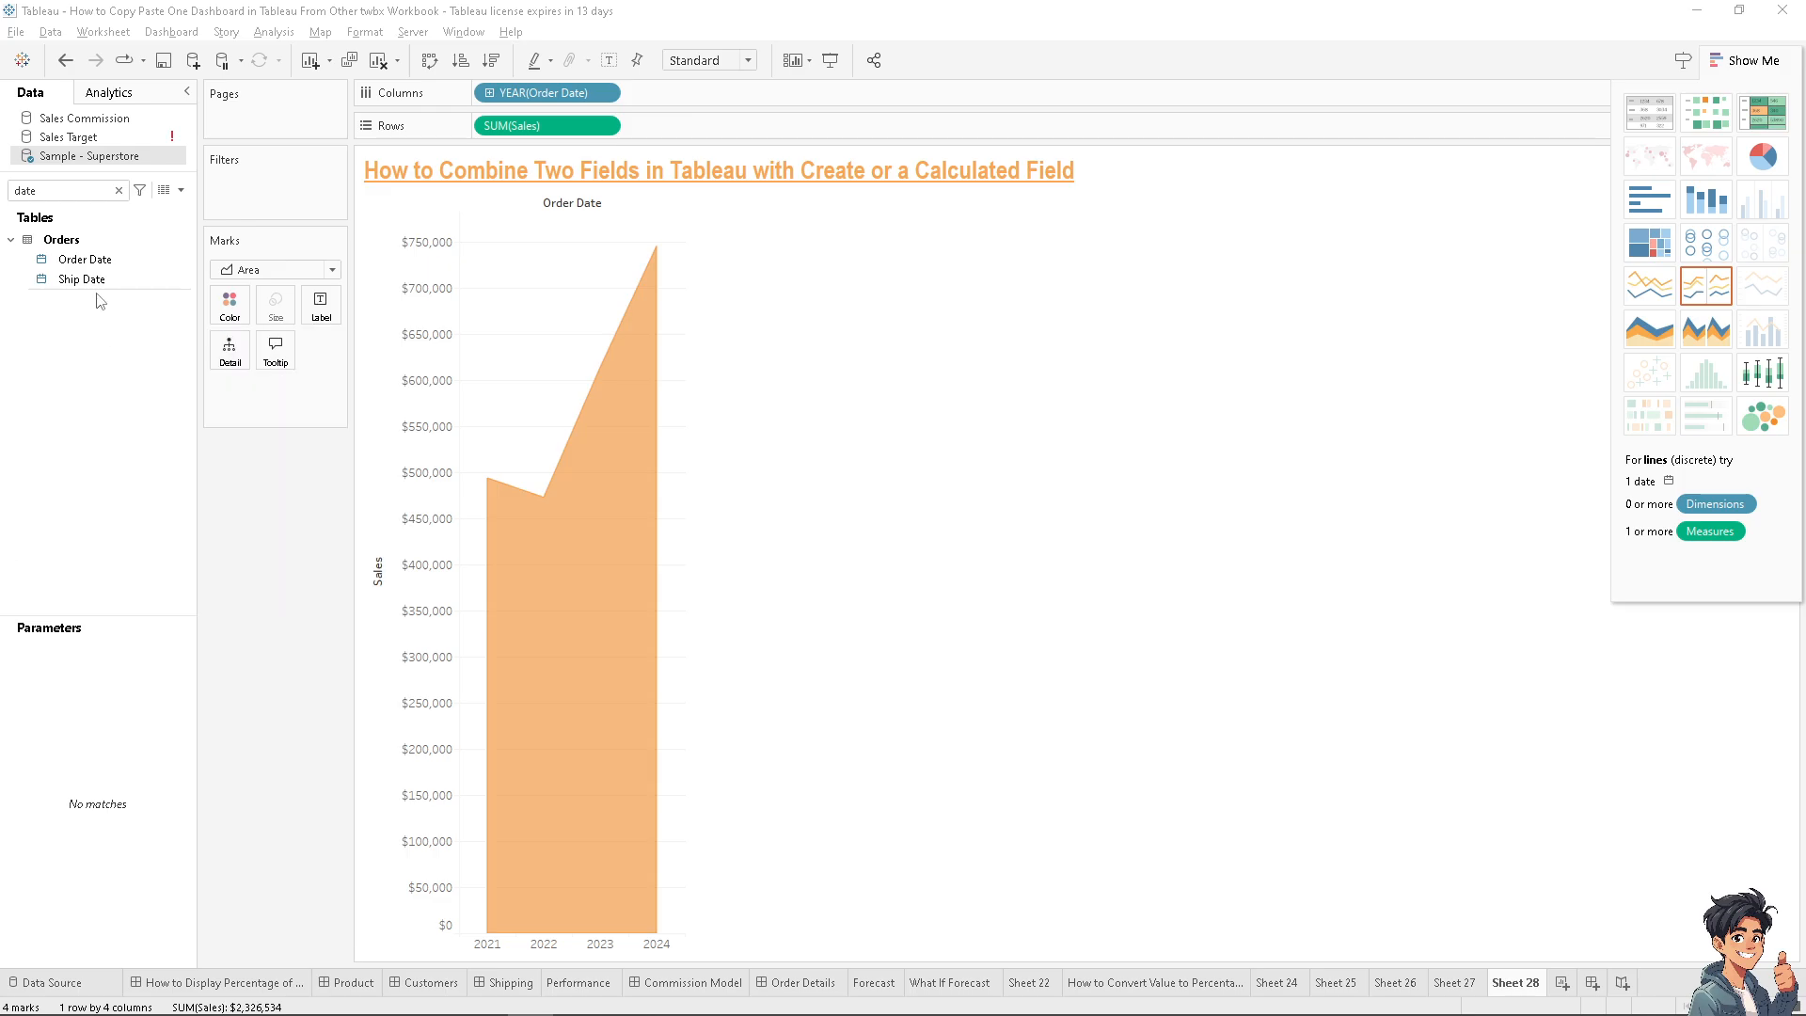
Search the data fields for "cat" and place Category and Sub-Category on Rows
{"action": "left_click", "coordinate": [120, 191]}
{"action": "type", "text": "cat"}
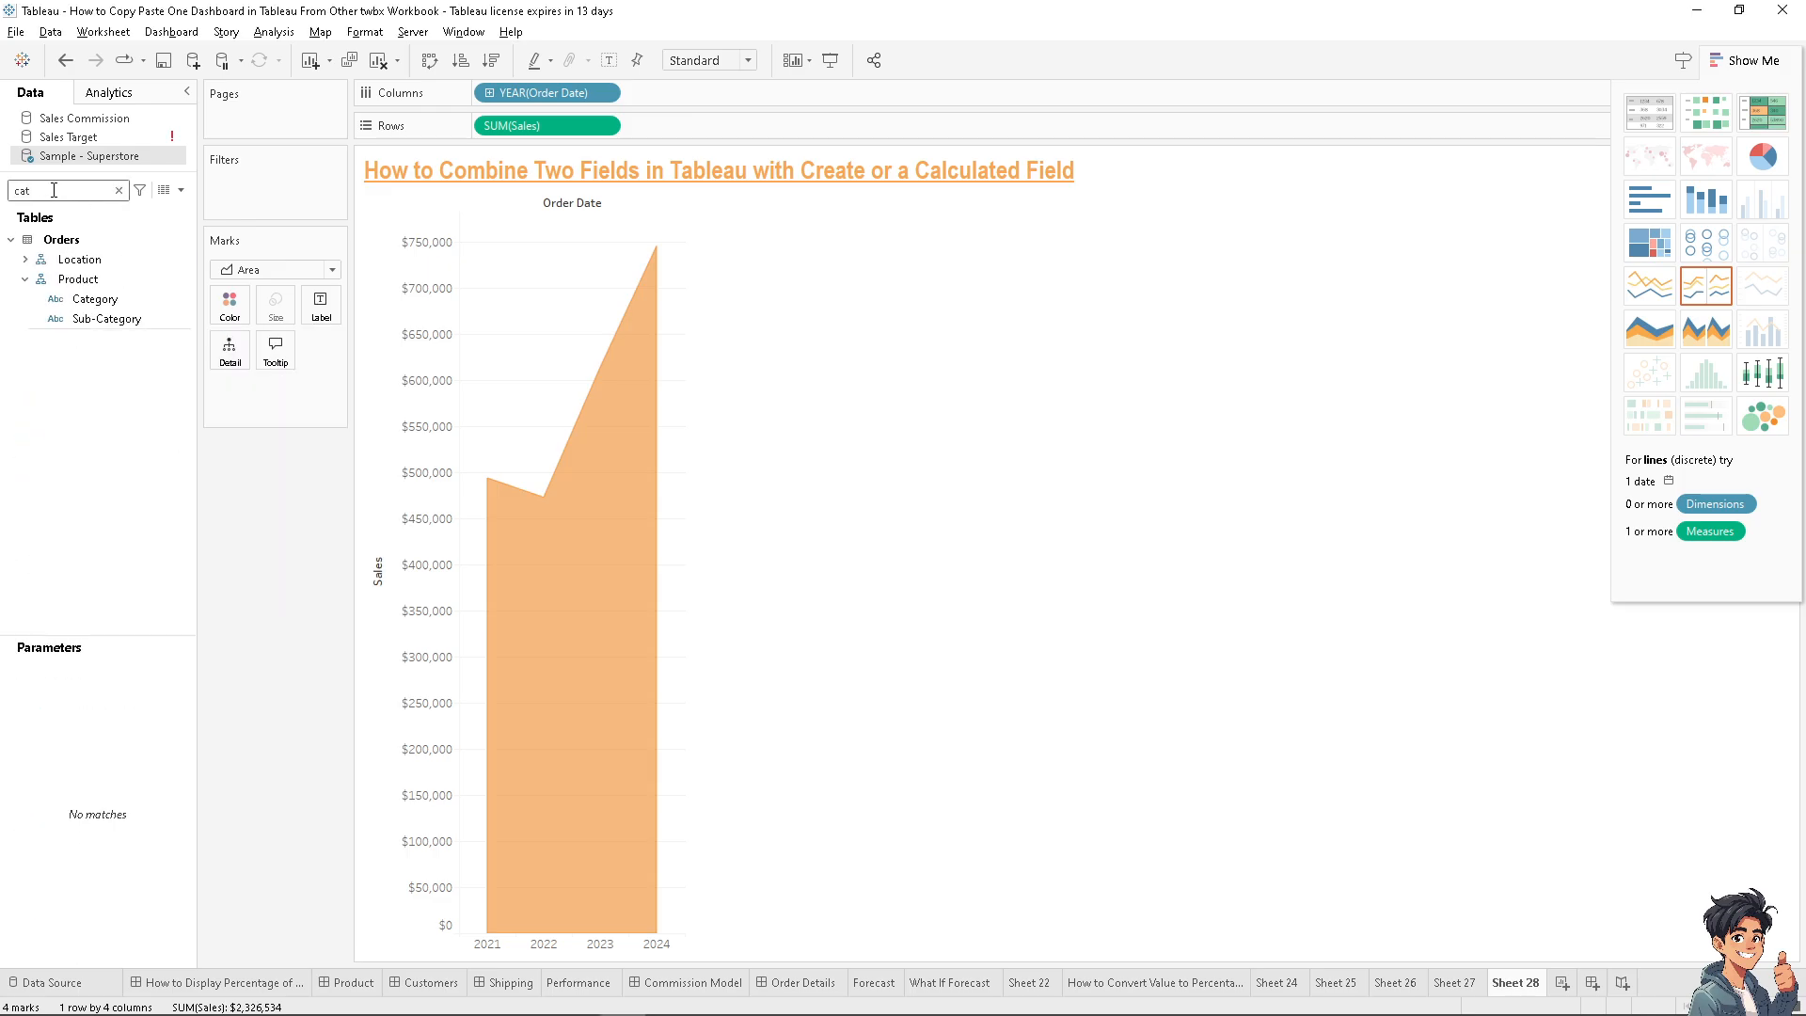
{"action": "left_click", "coordinate": [96, 300]}
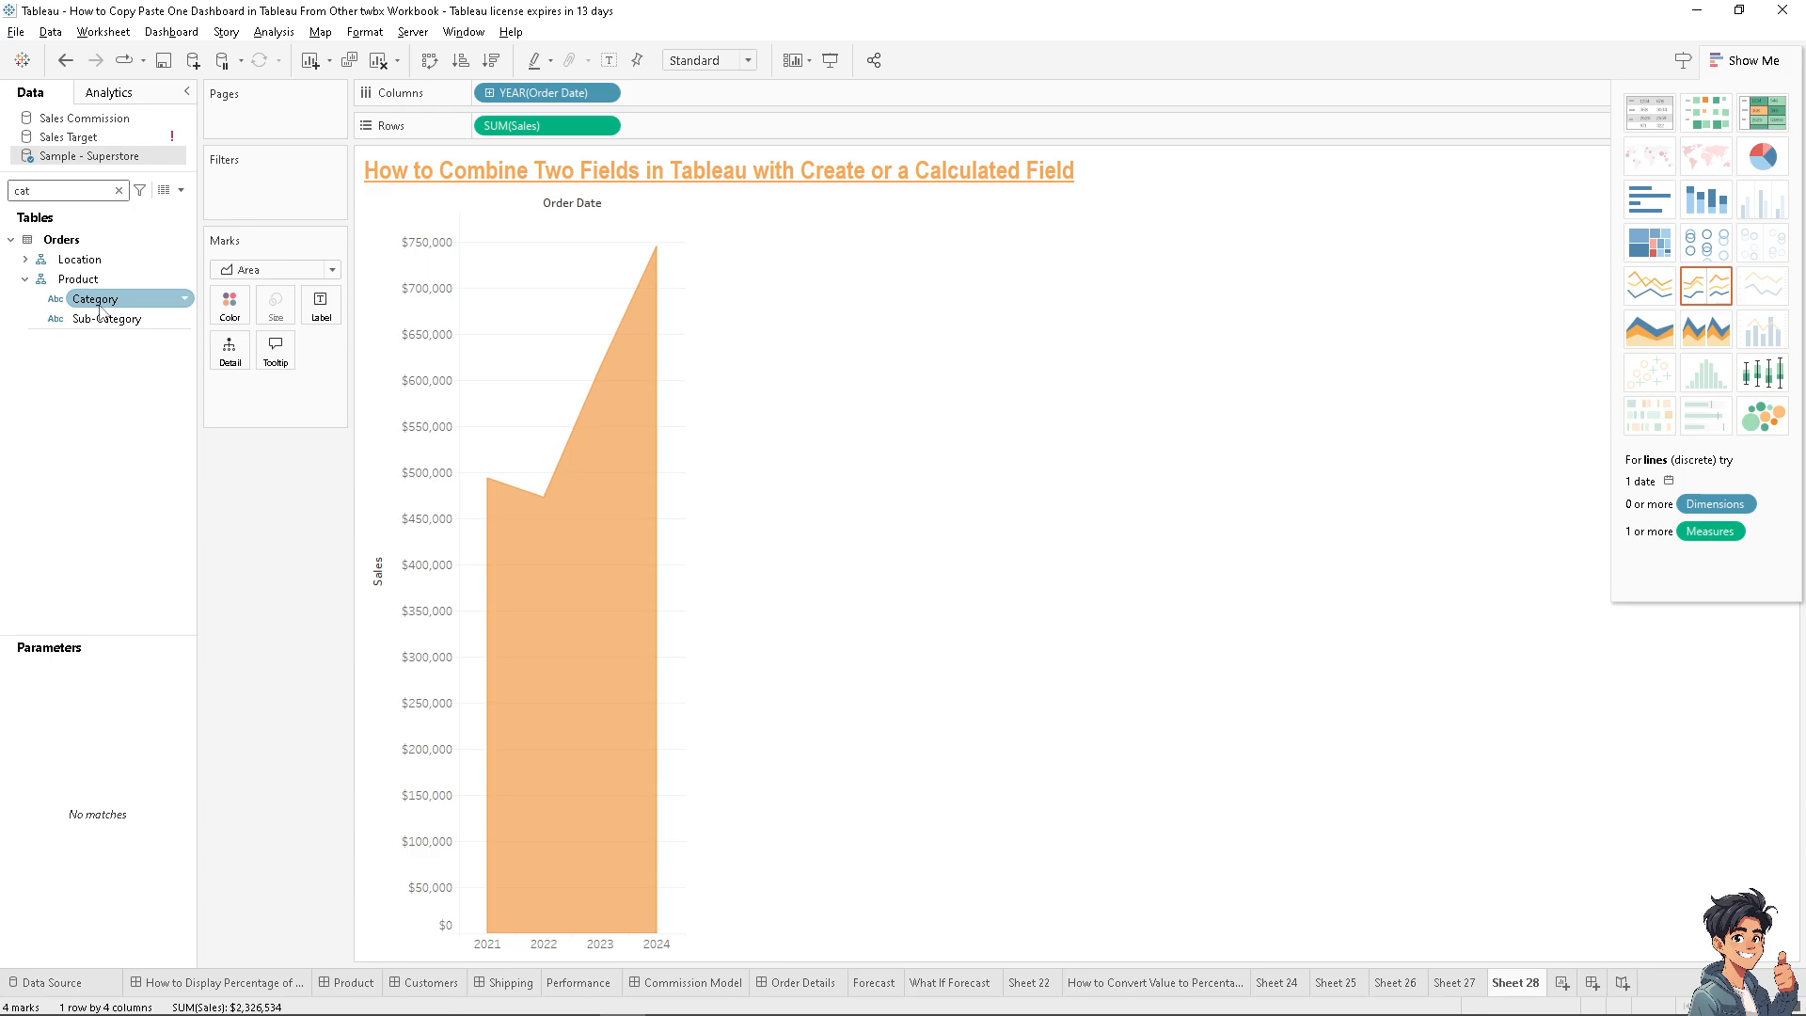
{"action": "left_click_drag", "start_coordinate": [99, 306], "coordinate": [658, 130]}
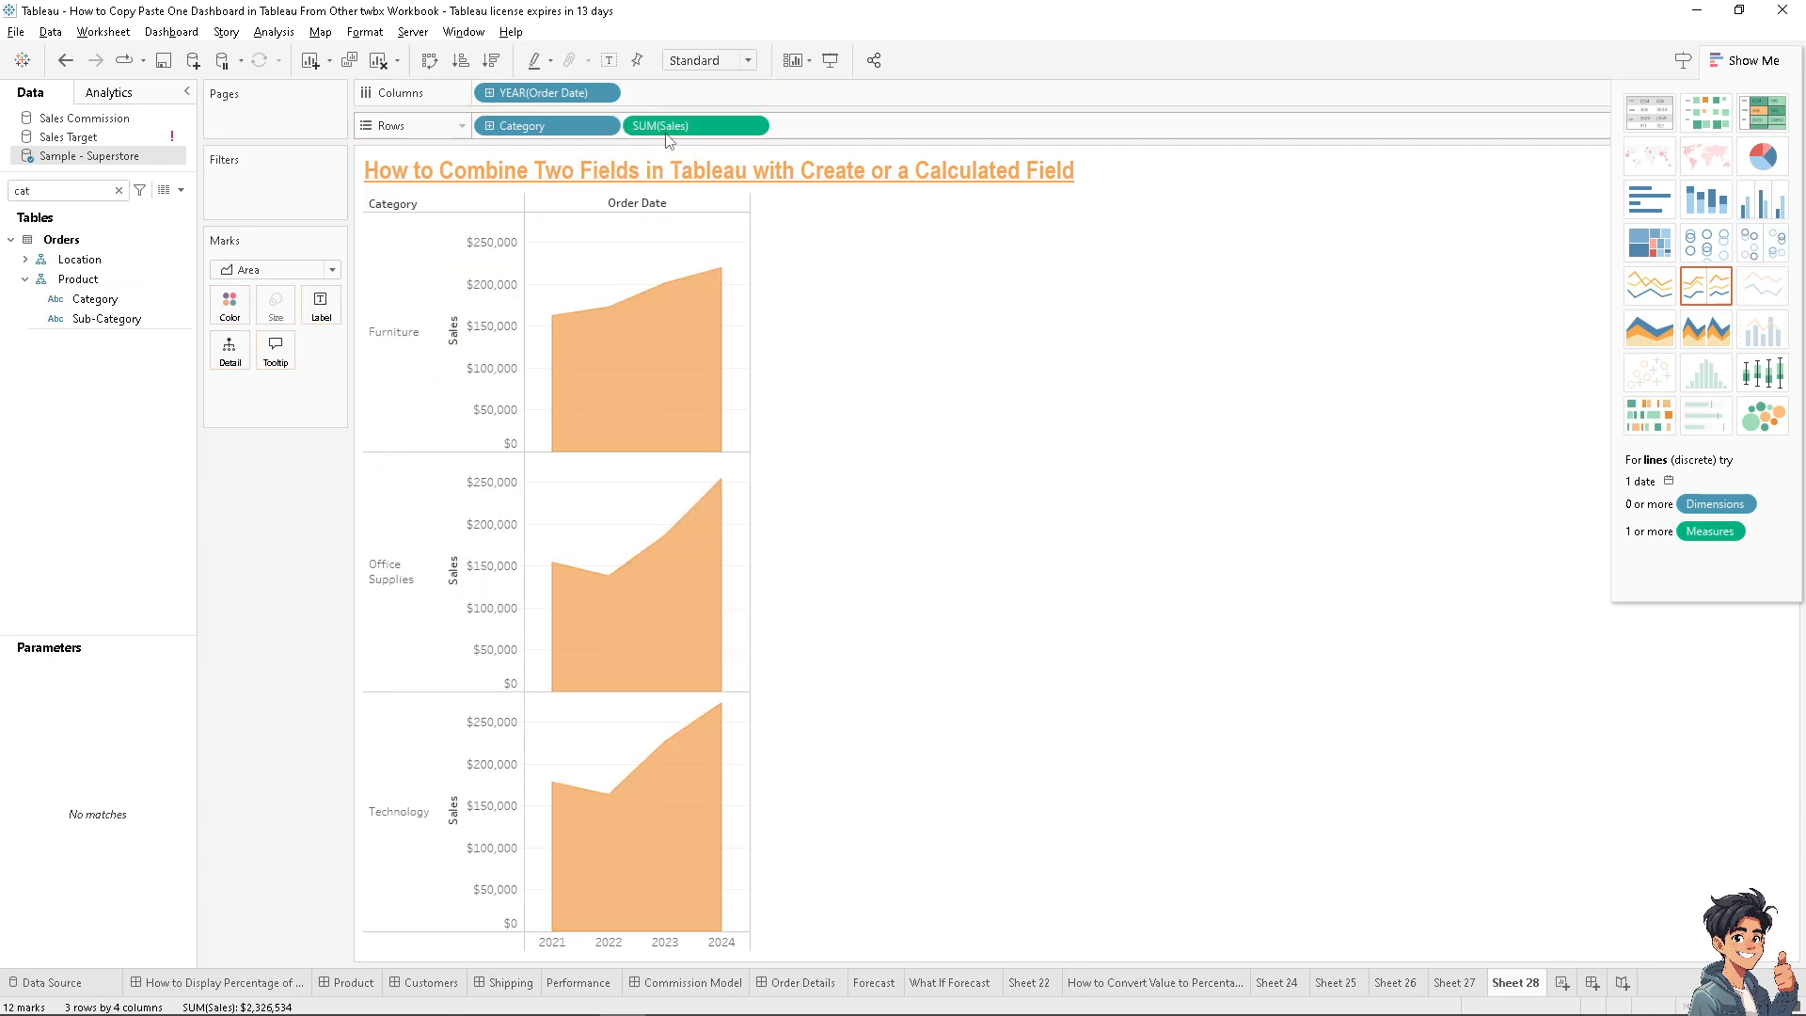
{"action": "left_click", "coordinate": [142, 320]}
{"action": "left_click_drag", "start_coordinate": [104, 325], "coordinate": [807, 125]}
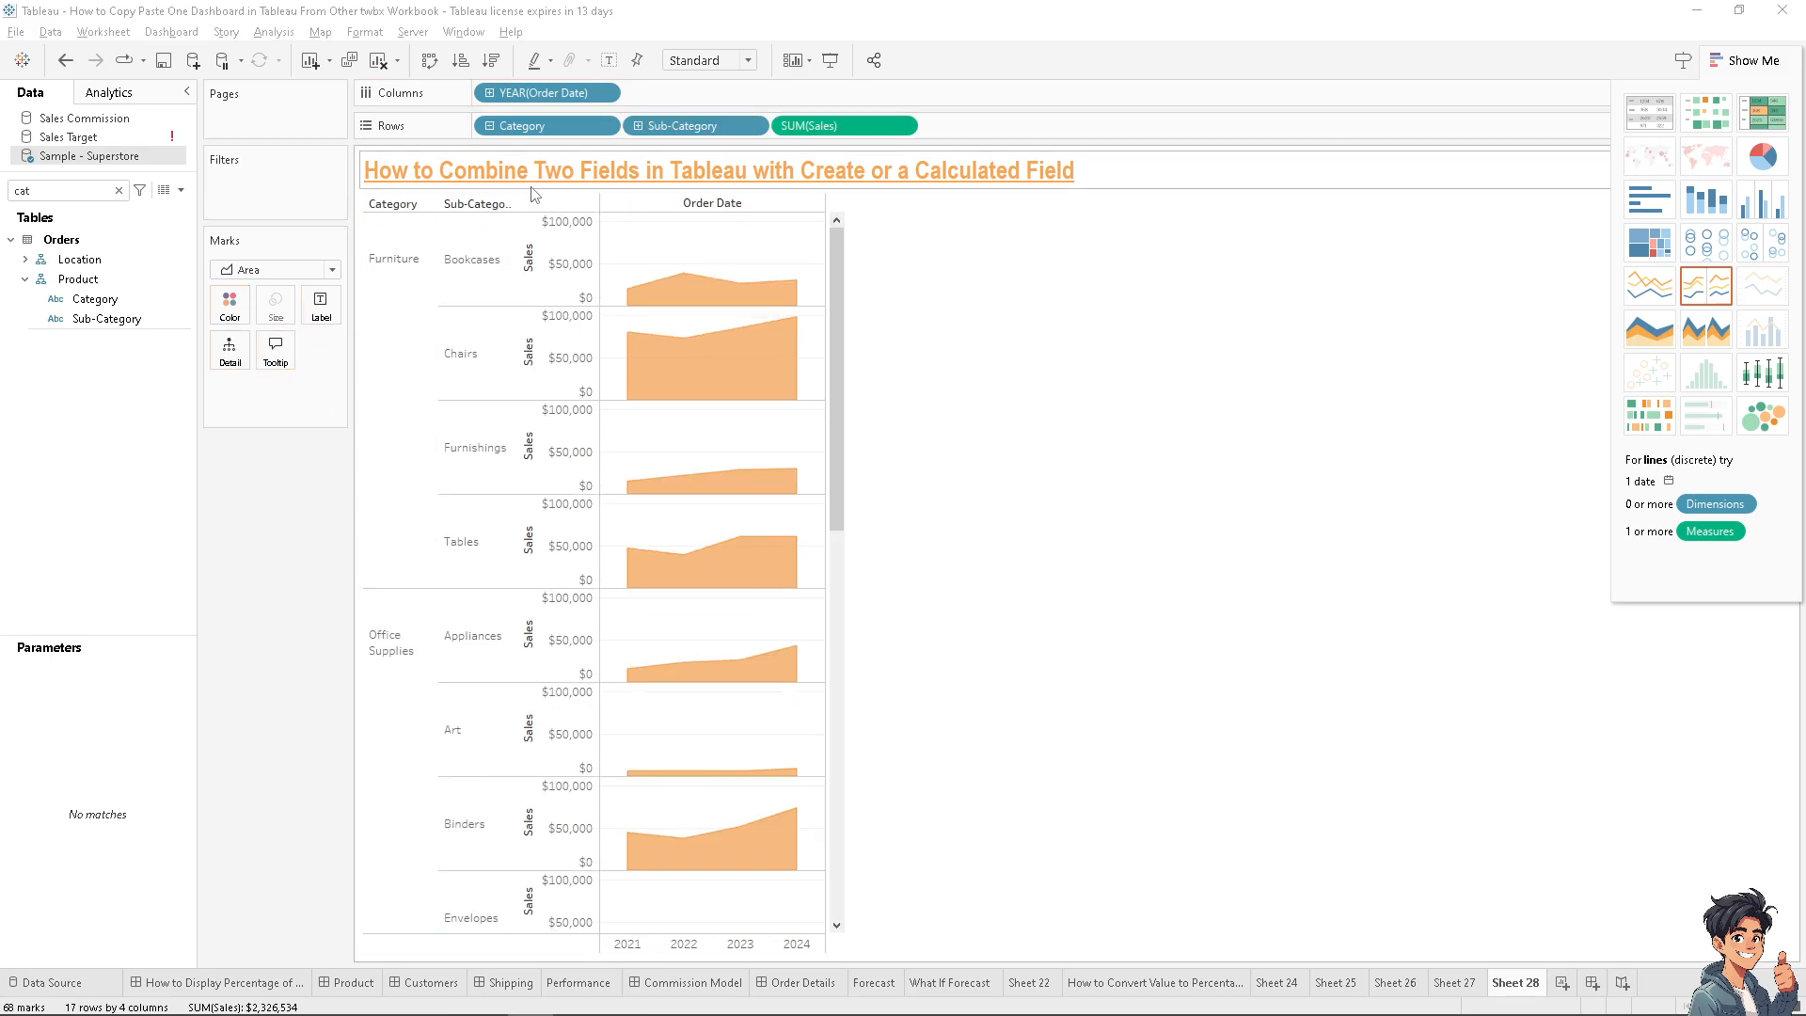
Create a combined field from Category and Sub-Category and place it on Rows between Sub-Category and Sales
{"action": "left_click", "coordinate": [99, 299]}
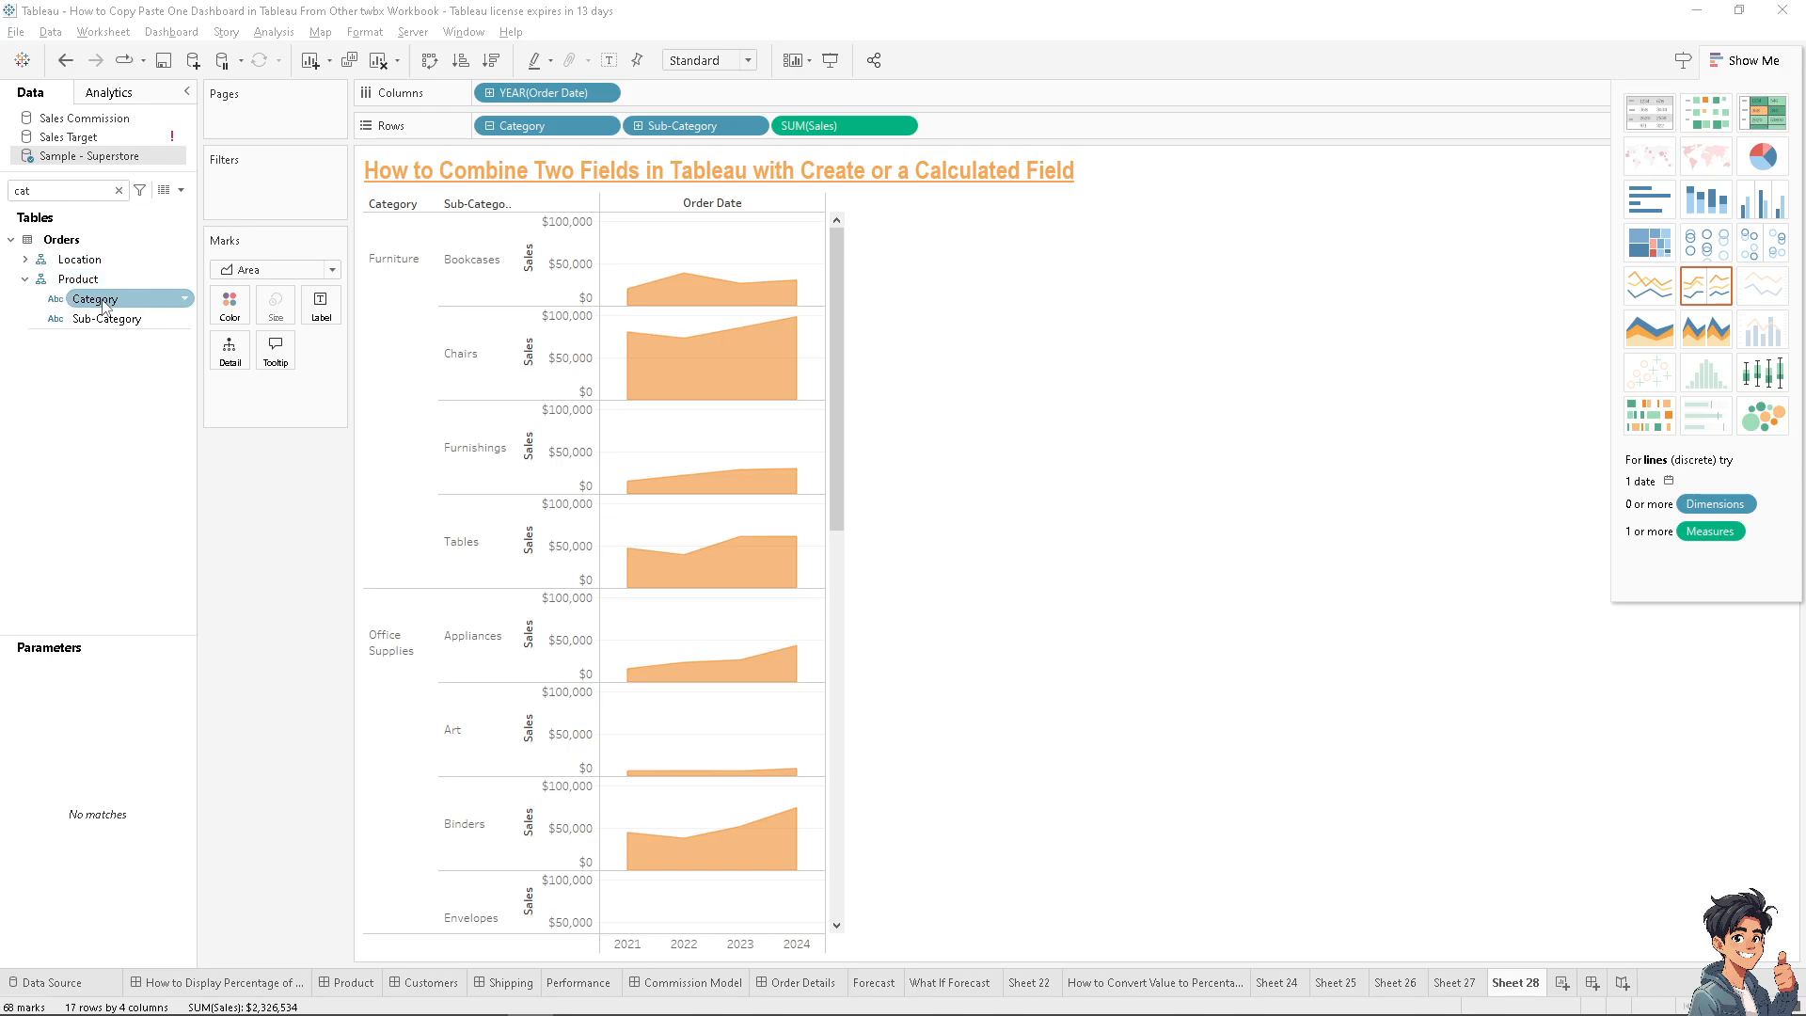
{"action": "left_click", "coordinate": [99, 299]}
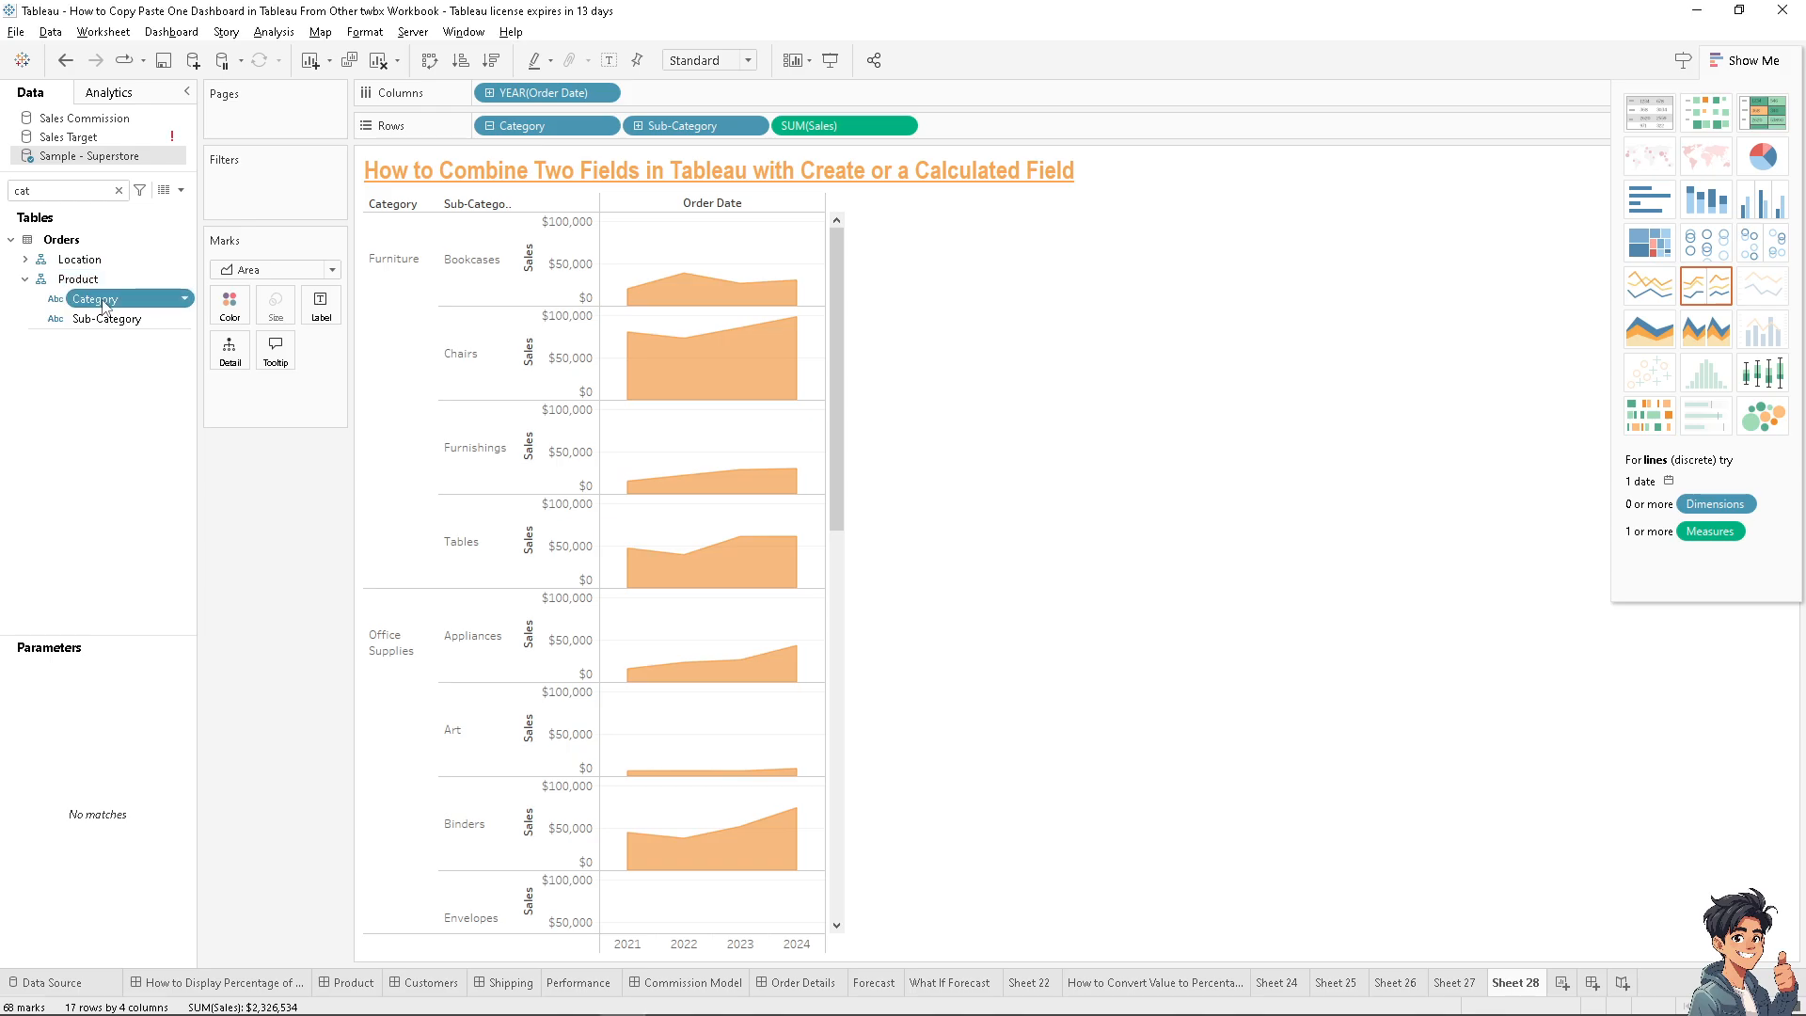
{"action": "left_click", "coordinate": [110, 319], "text": "ctrl"}
{"action": "left_click", "coordinate": [114, 323], "text": "ctrl"}
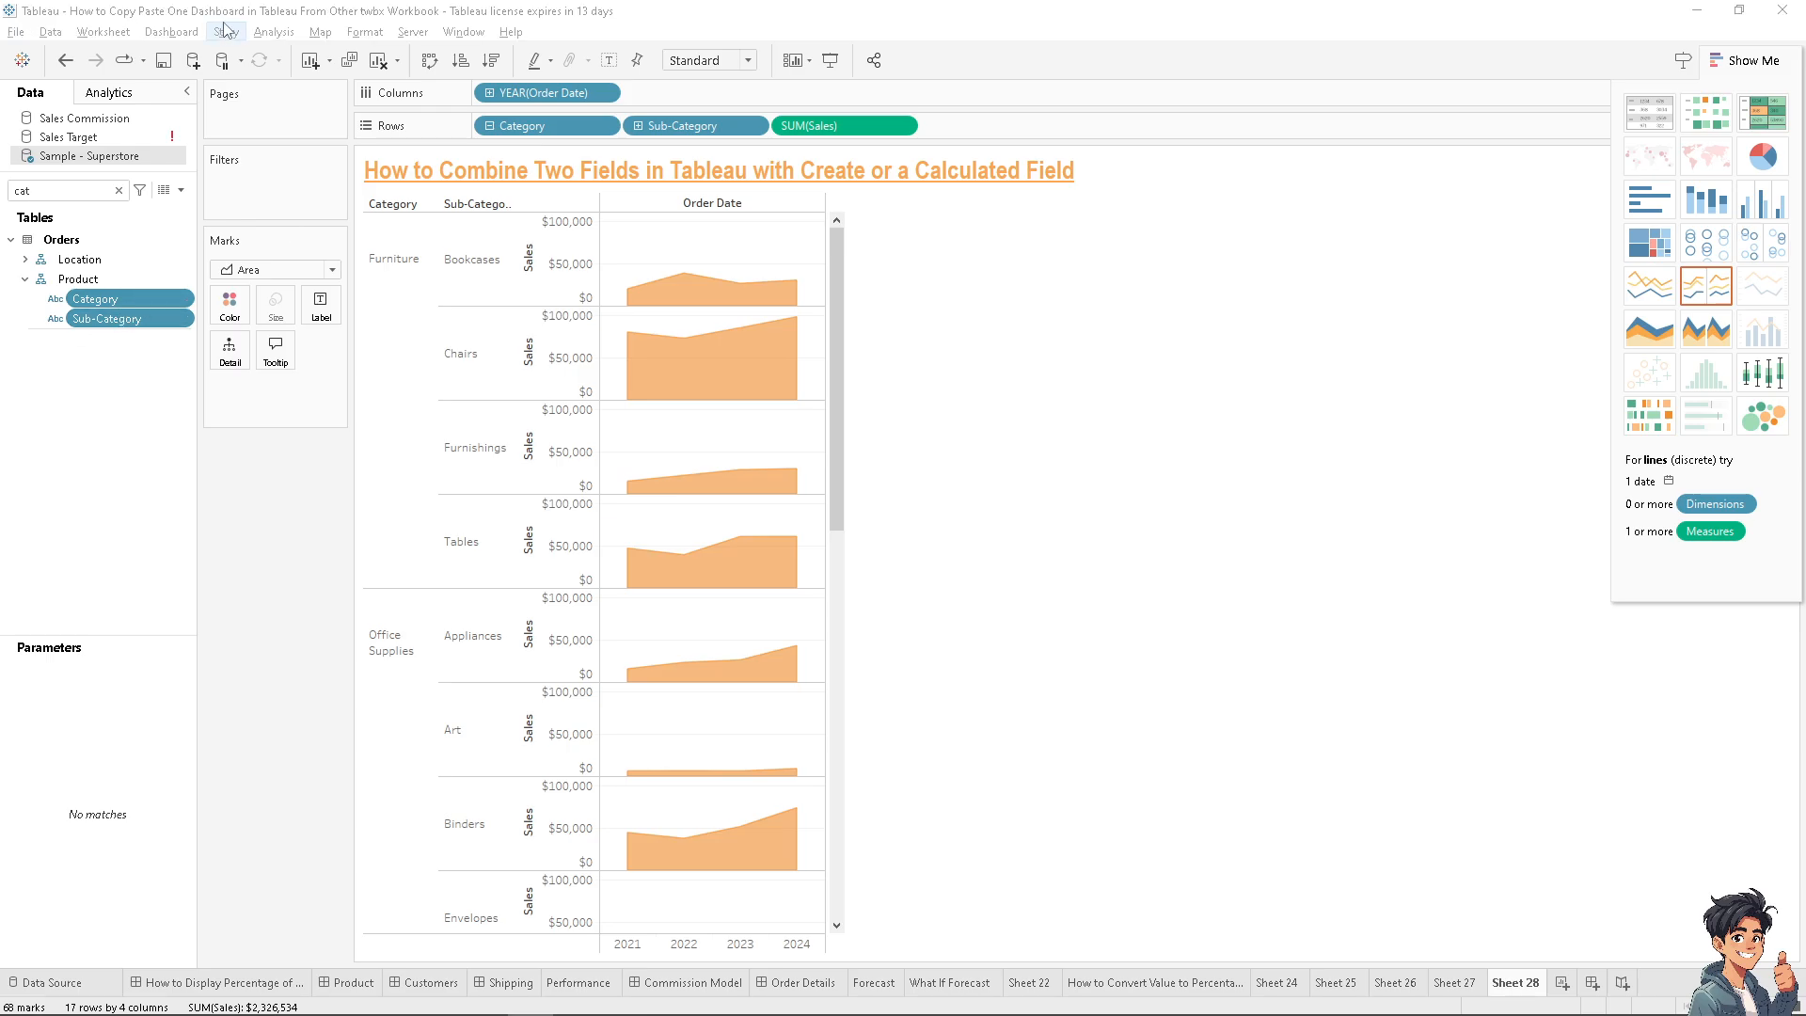
{"action": "right_click", "coordinate": [151, 302]}
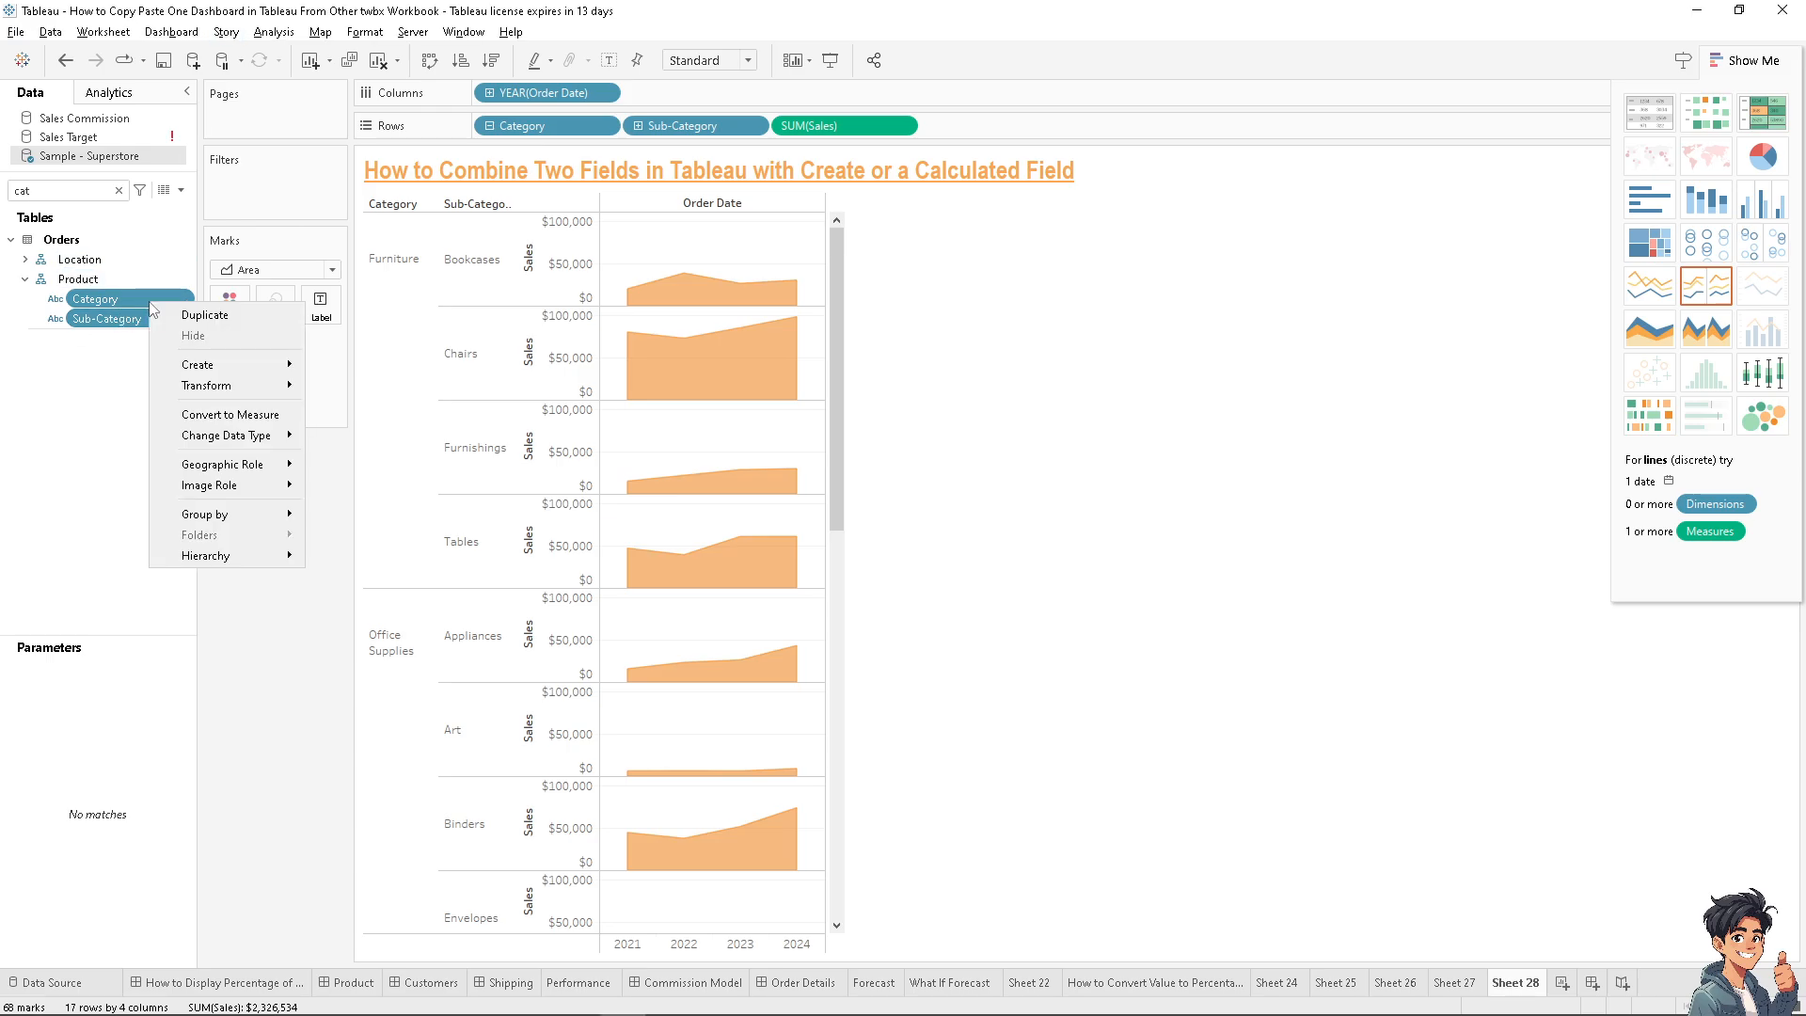
{"action": "mouse_move", "coordinate": [264, 375]}
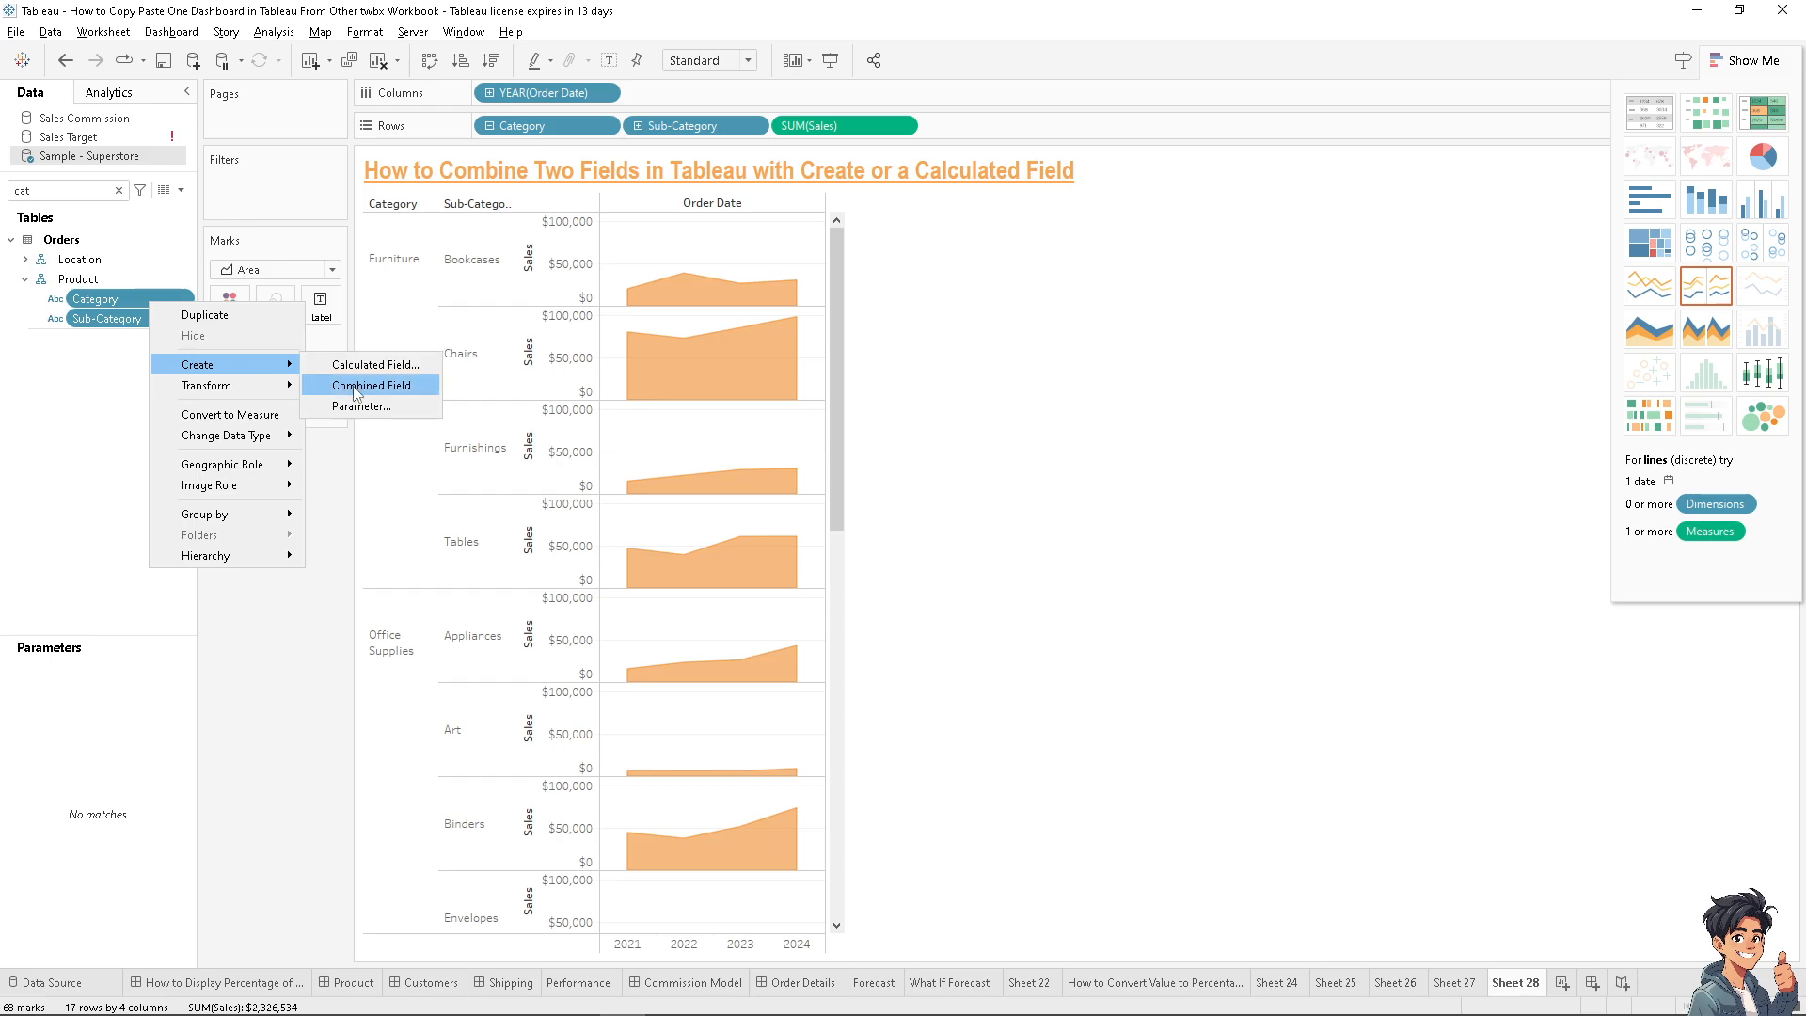
{"action": "left_click", "coordinate": [354, 387]}
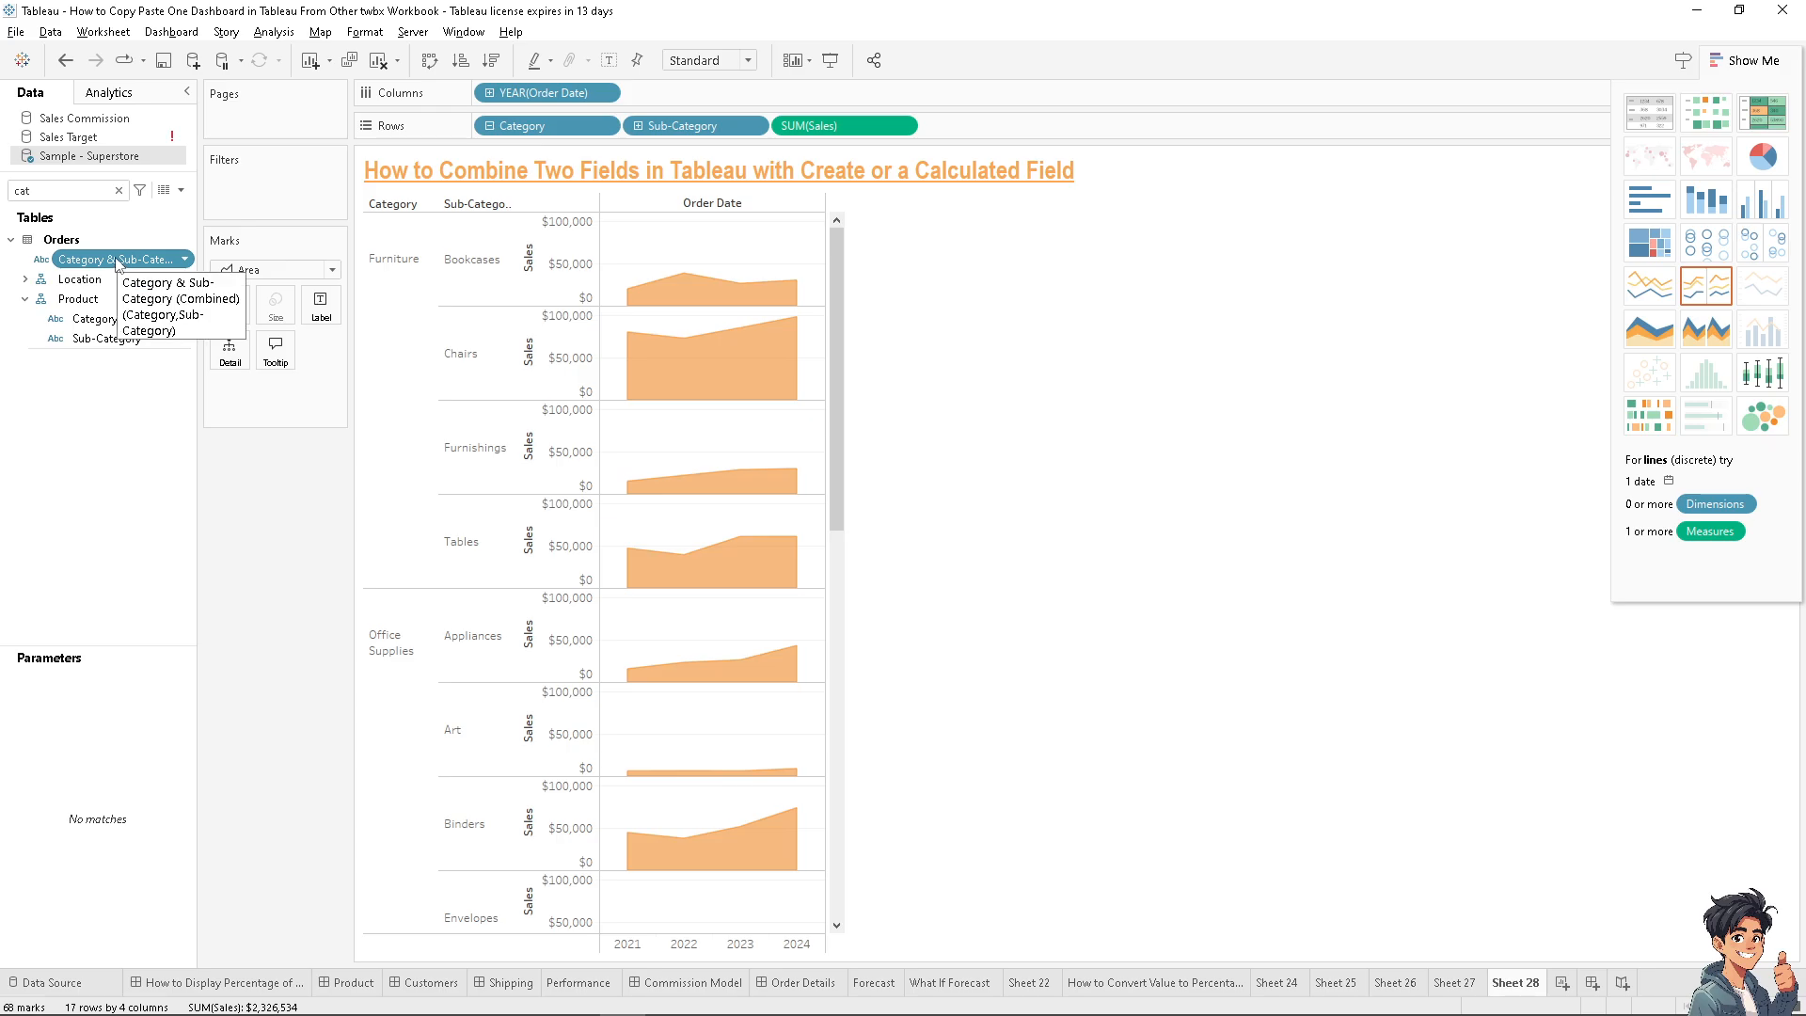
{"action": "left_click_drag", "start_coordinate": [118, 265], "coordinate": [760, 127]}
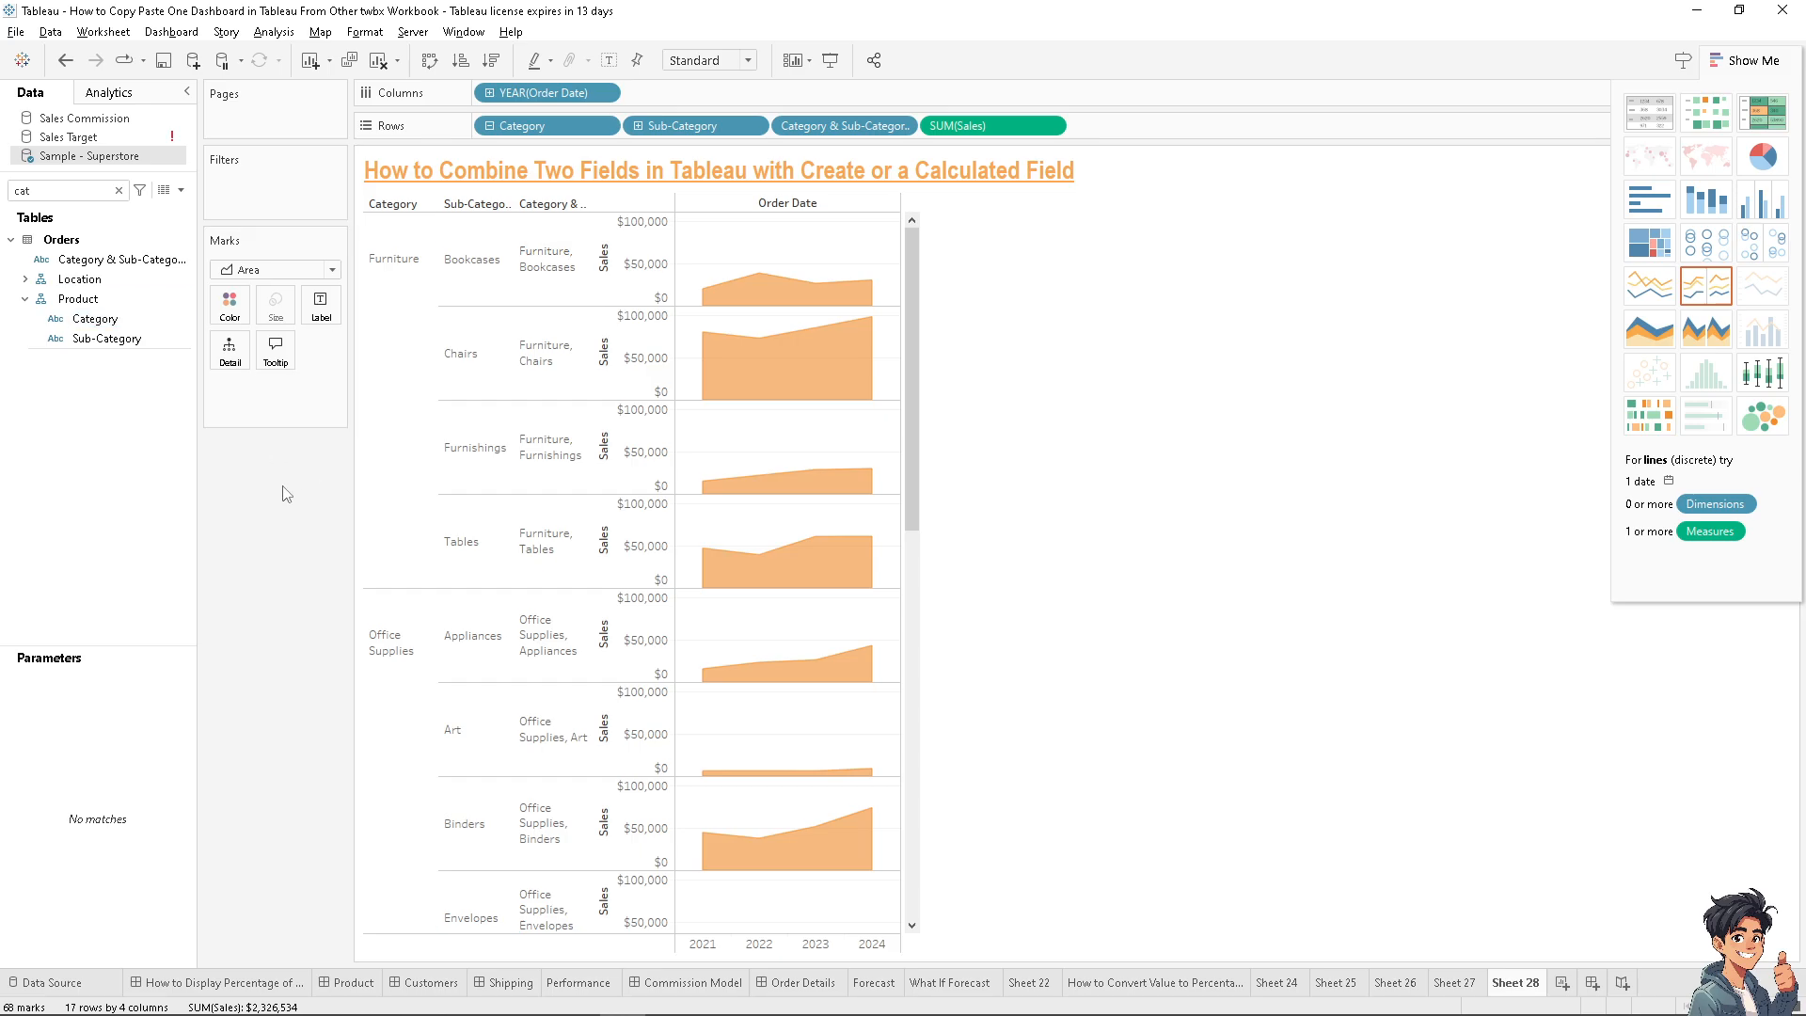
Start a new calculated field named "How to Combine Two Fields in Tableau with Create or a Calculated Field"
{"action": "left_click", "coordinate": [181, 191]}
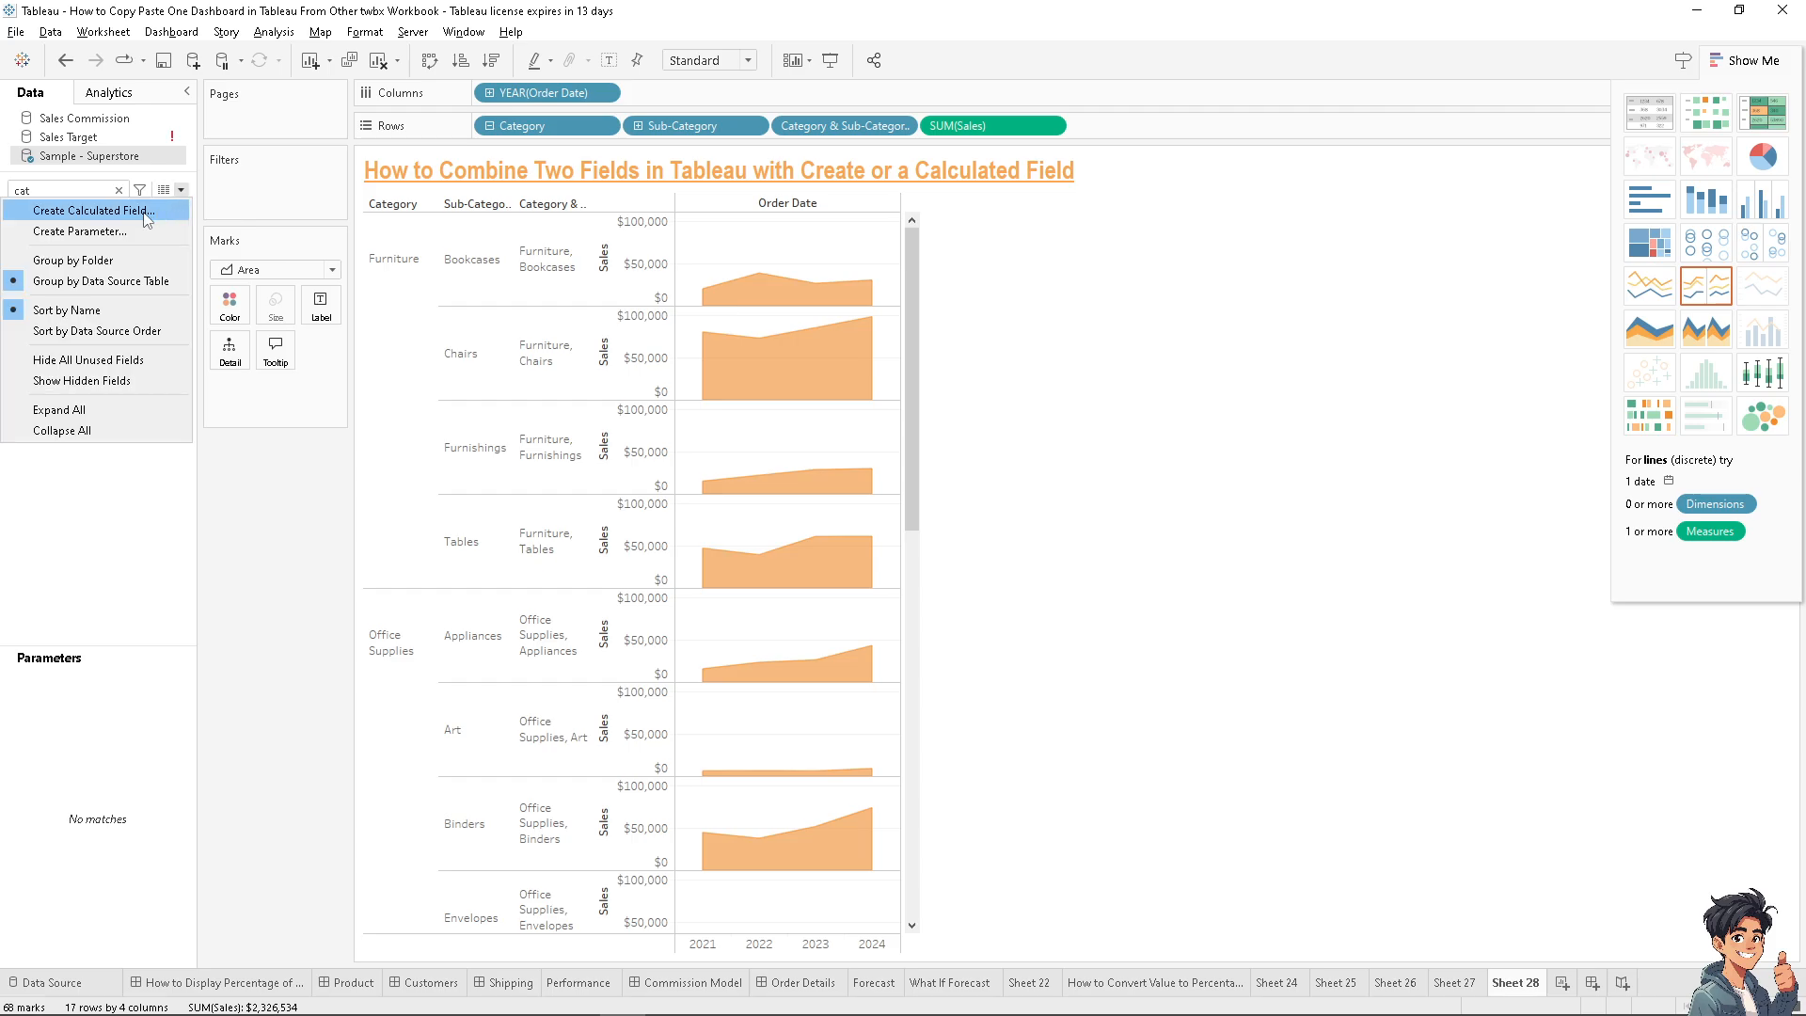
{"action": "left_click", "coordinate": [146, 210]}
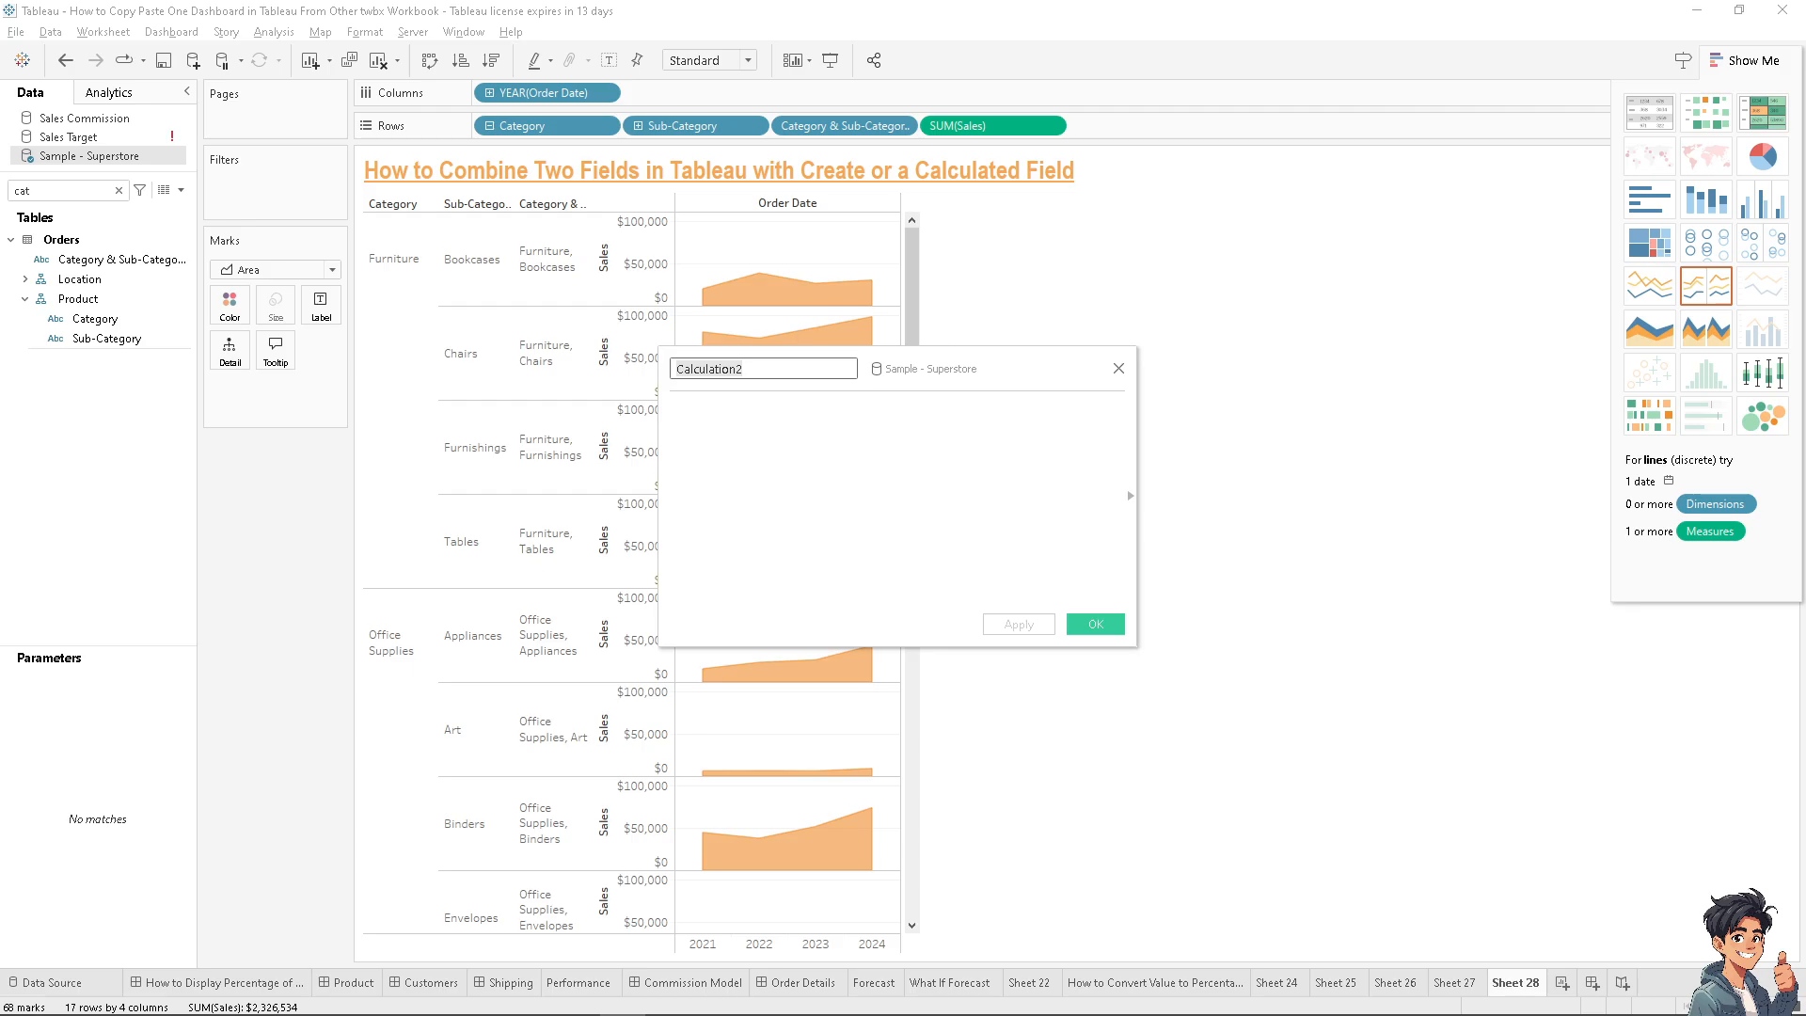
{"action": "left_click", "coordinate": [772, 366]}
{"action": "key", "text": "ctrl+a"}
{"action": "type", "text": "How to Combine Two Fields in Tableau with Create or a Calculated Field"}
Enter the formula [Category] + " " + [Sub-Category] for the calculated field, then apply and save it
{"action": "left_click", "coordinate": [751, 406]}
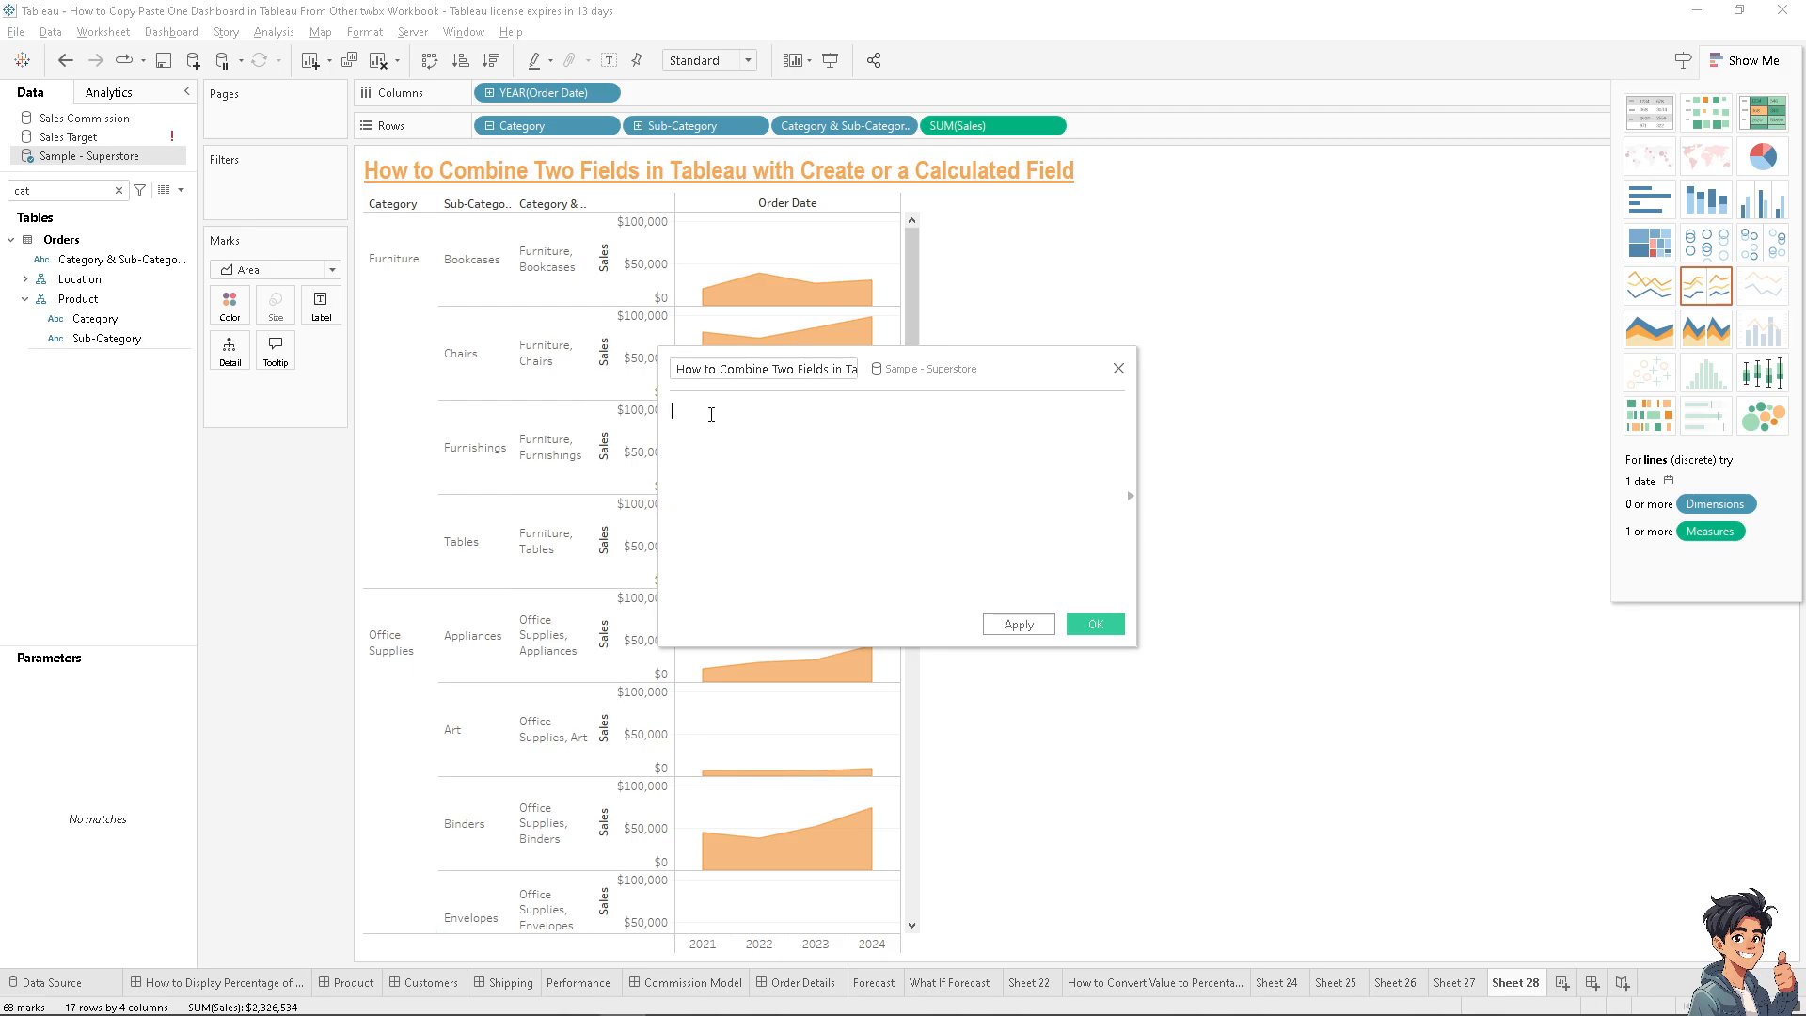
{"action": "type", "text": "cat"}
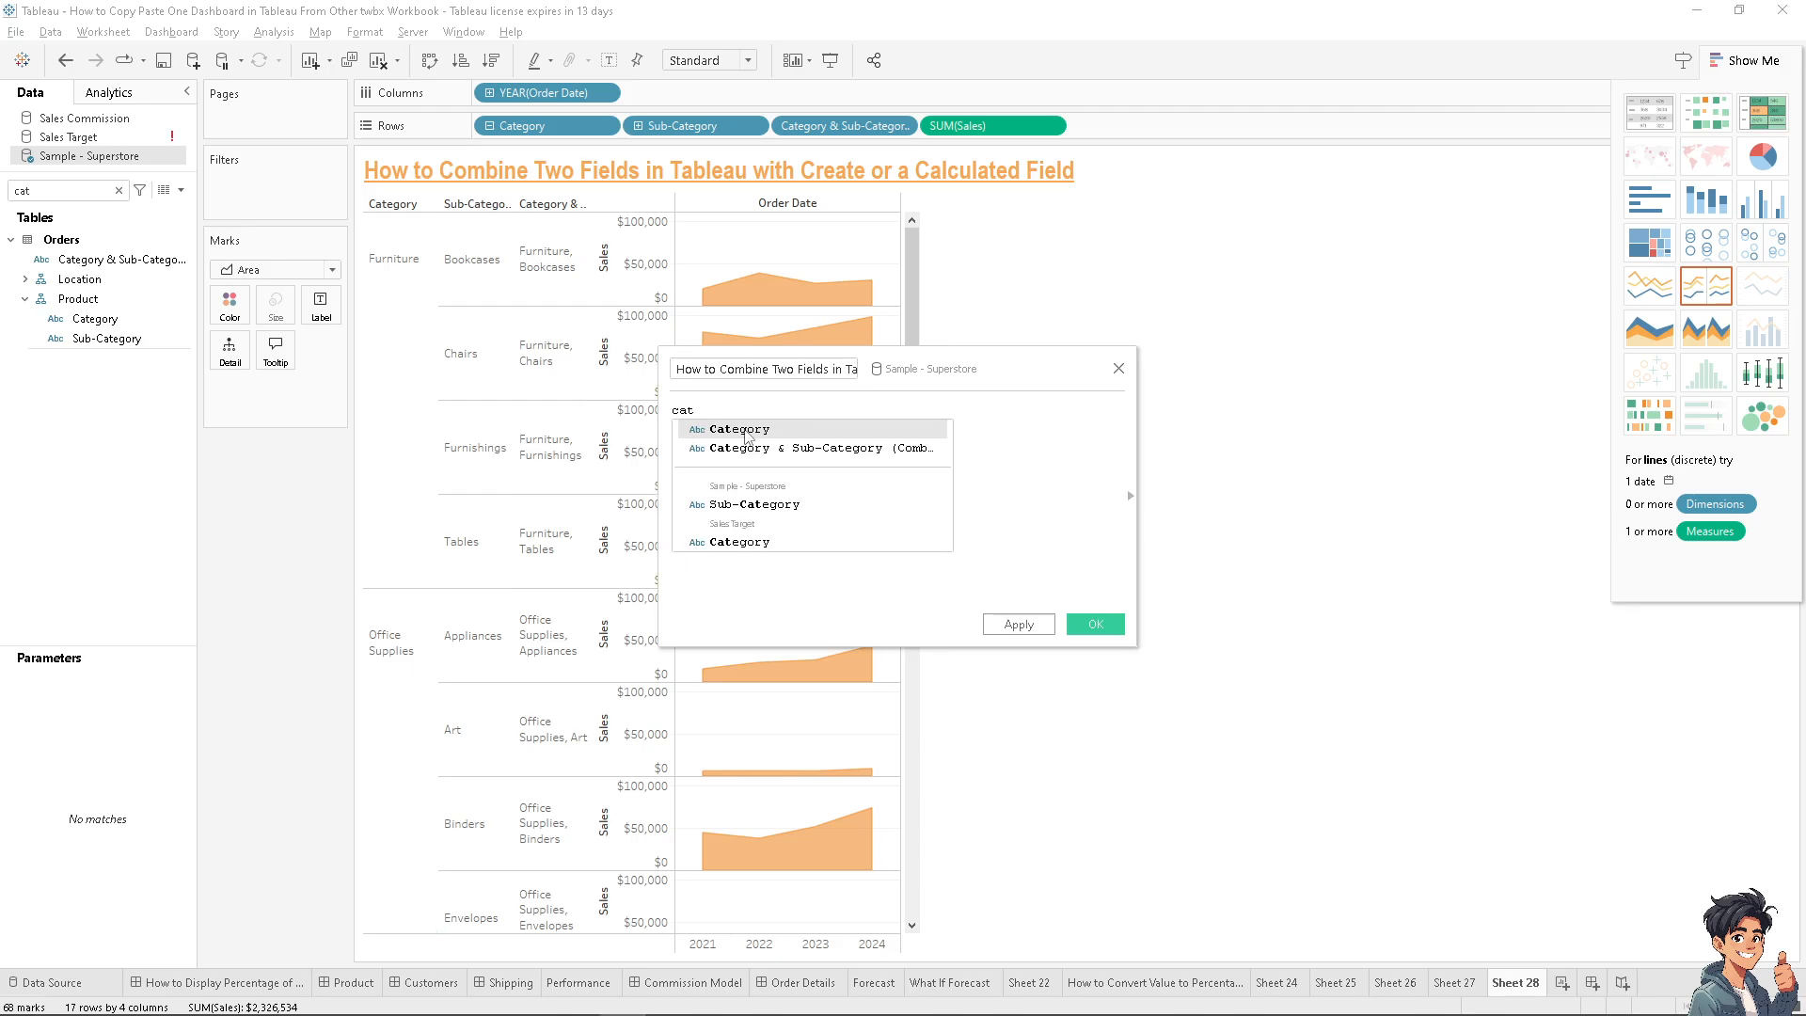
{"action": "left_click", "coordinate": [749, 430]}
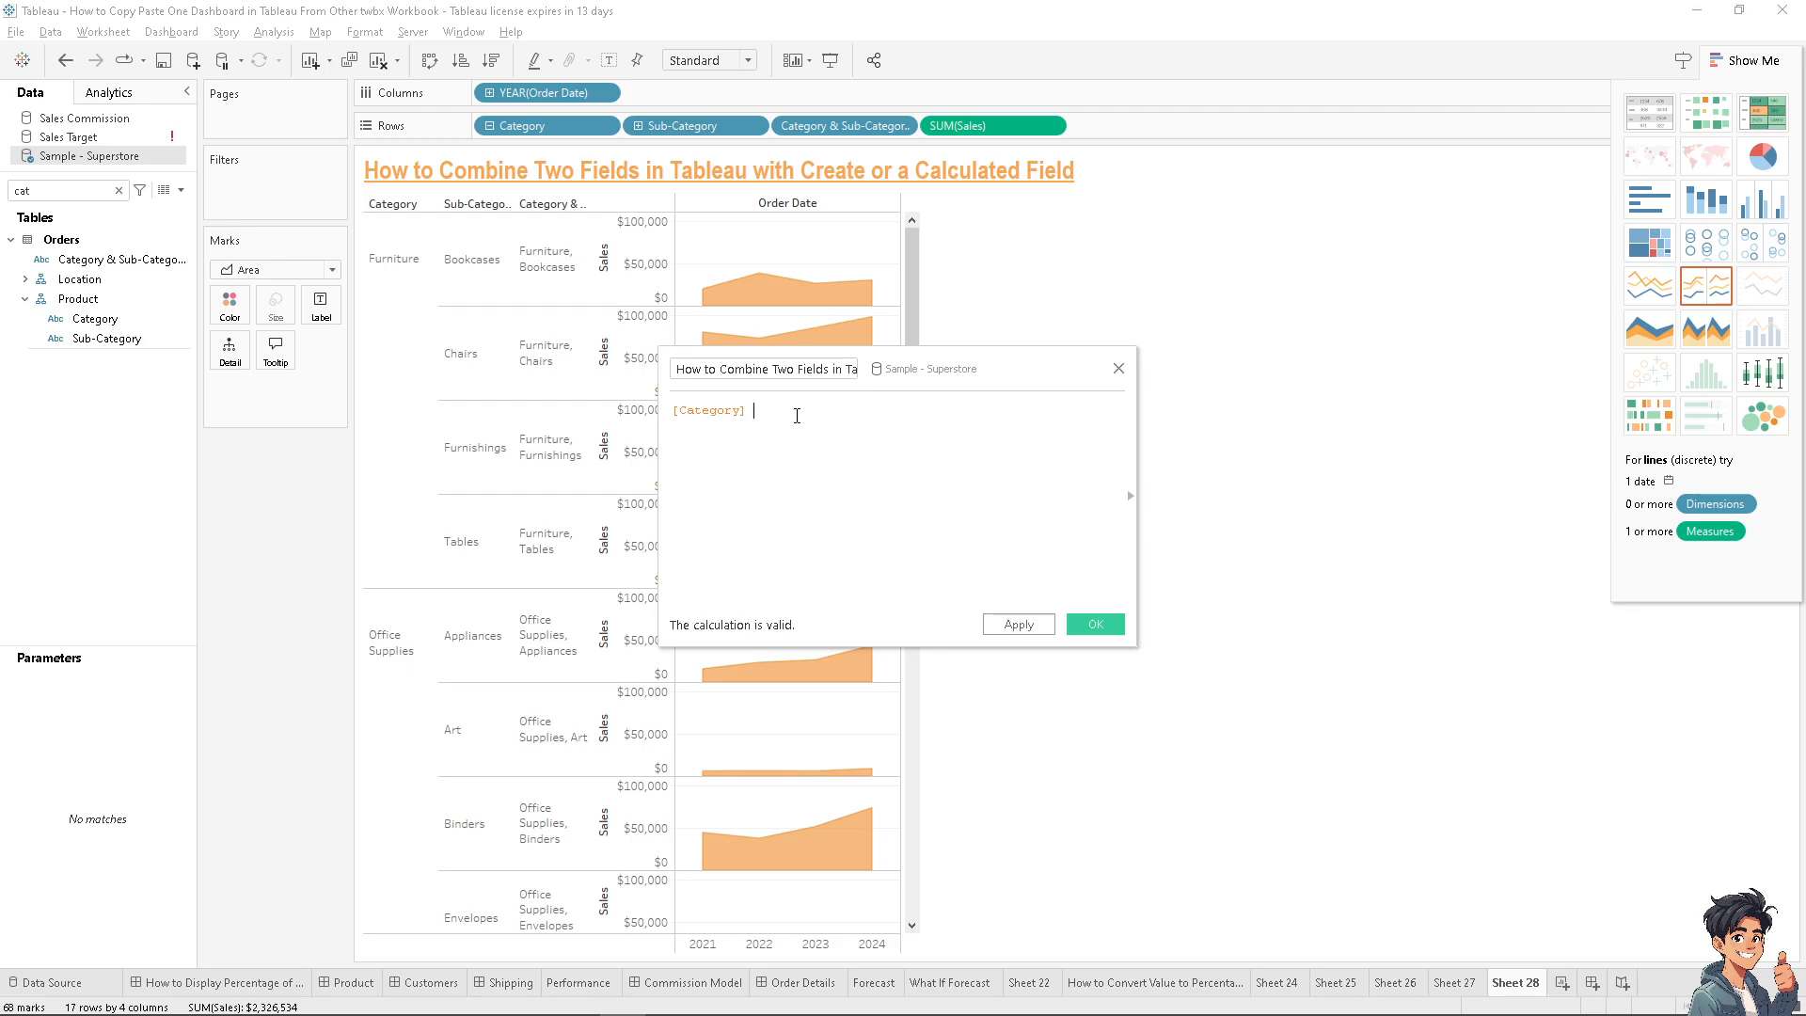
{"action": "type", "text": "+ \" + sub"}
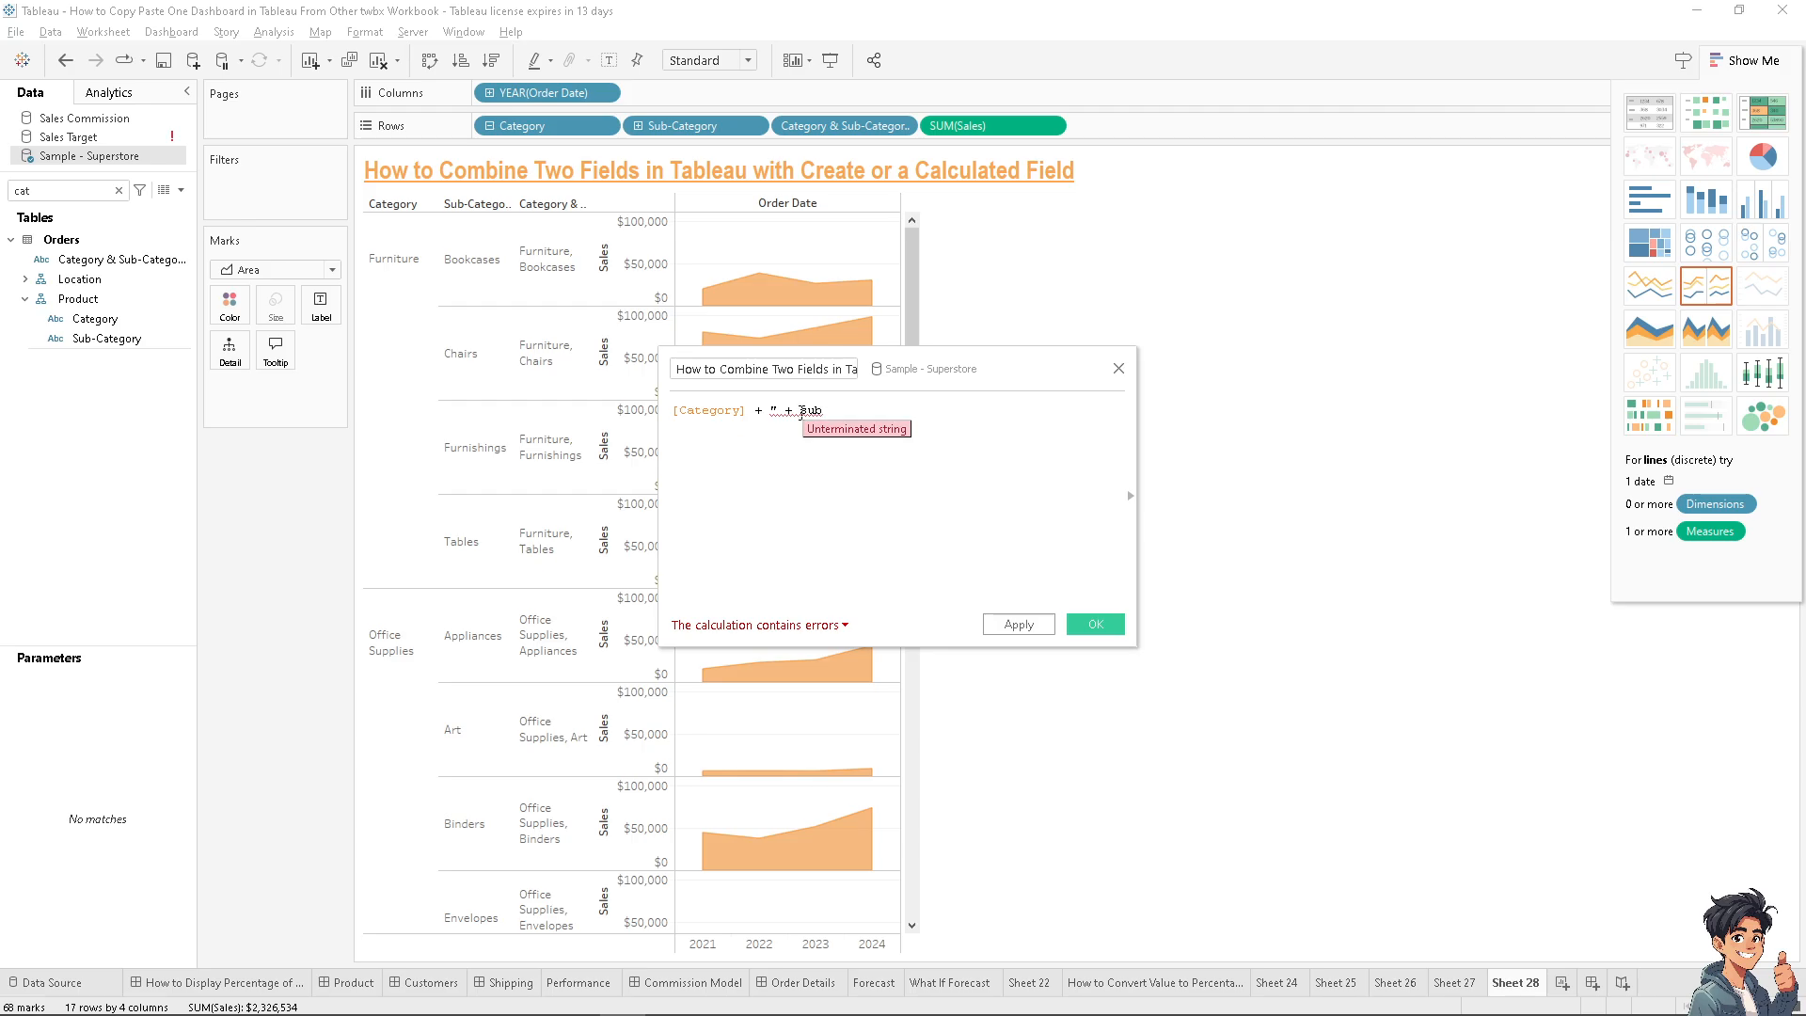
{"action": "left_click", "coordinate": [787, 412]}
{"action": "type", "text": "\""}
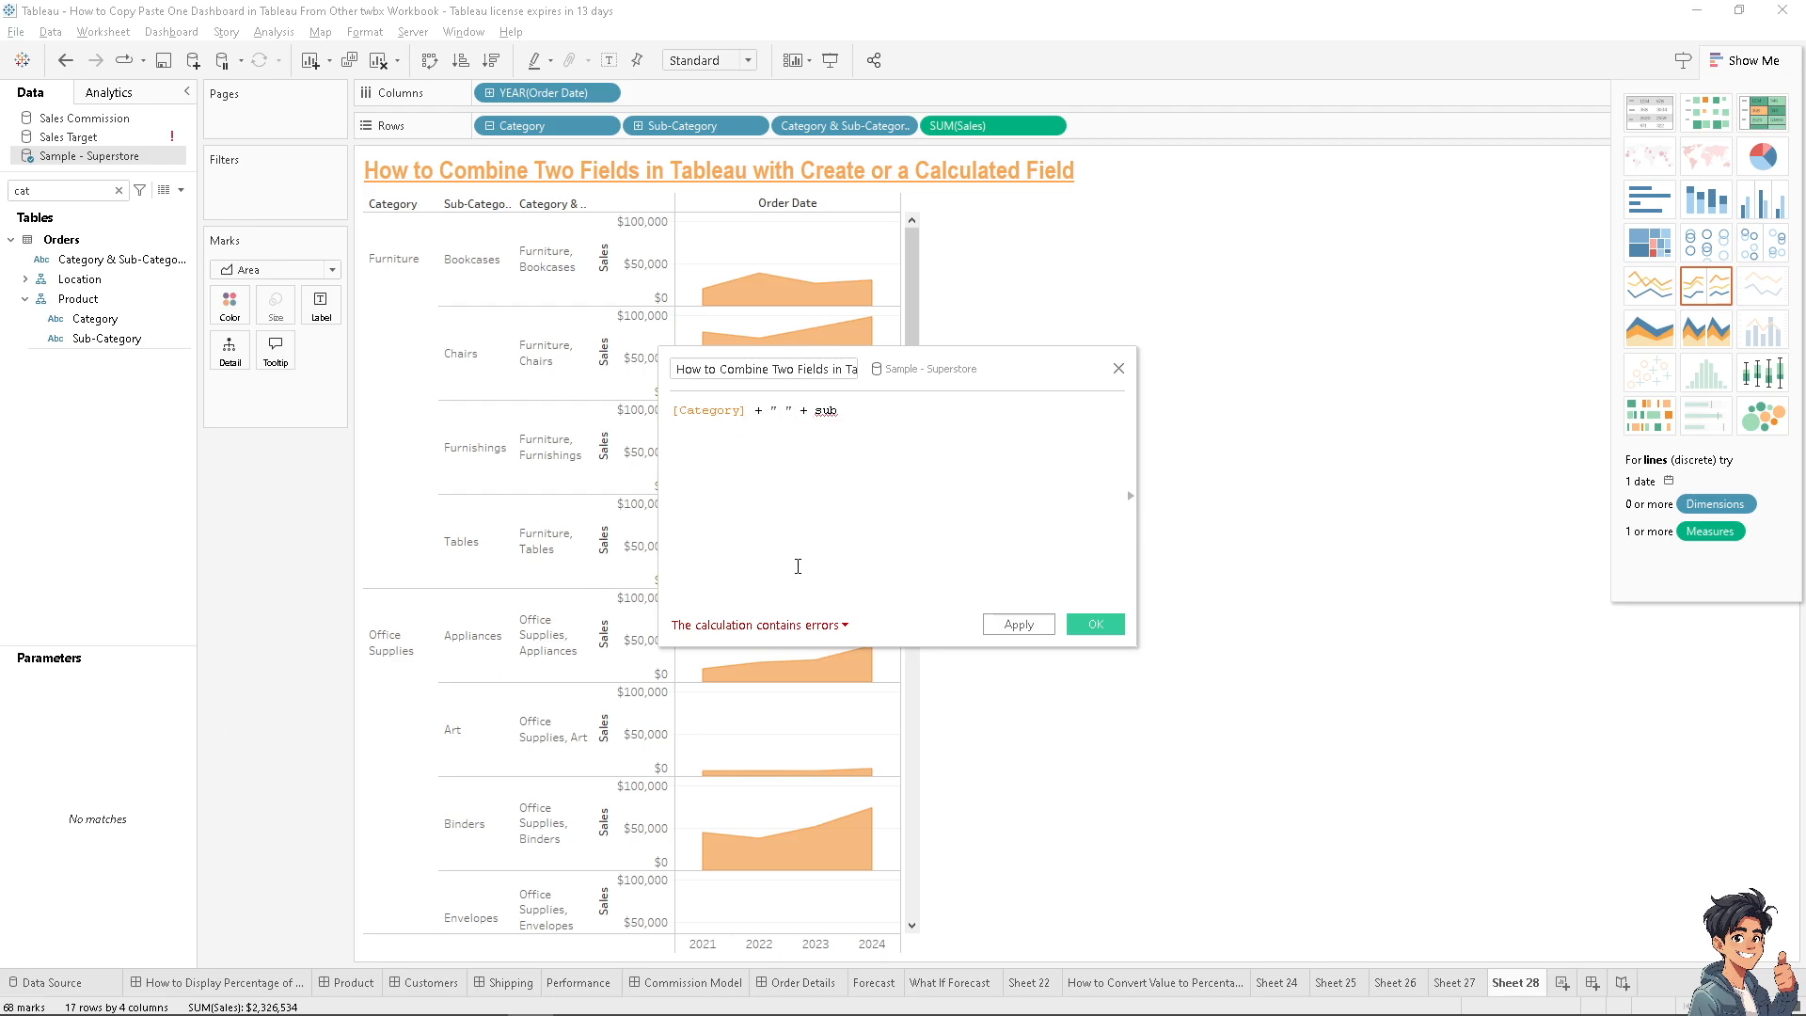
{"action": "key", "text": "BackSpace"}
{"action": "key", "text": "BackSpace"}
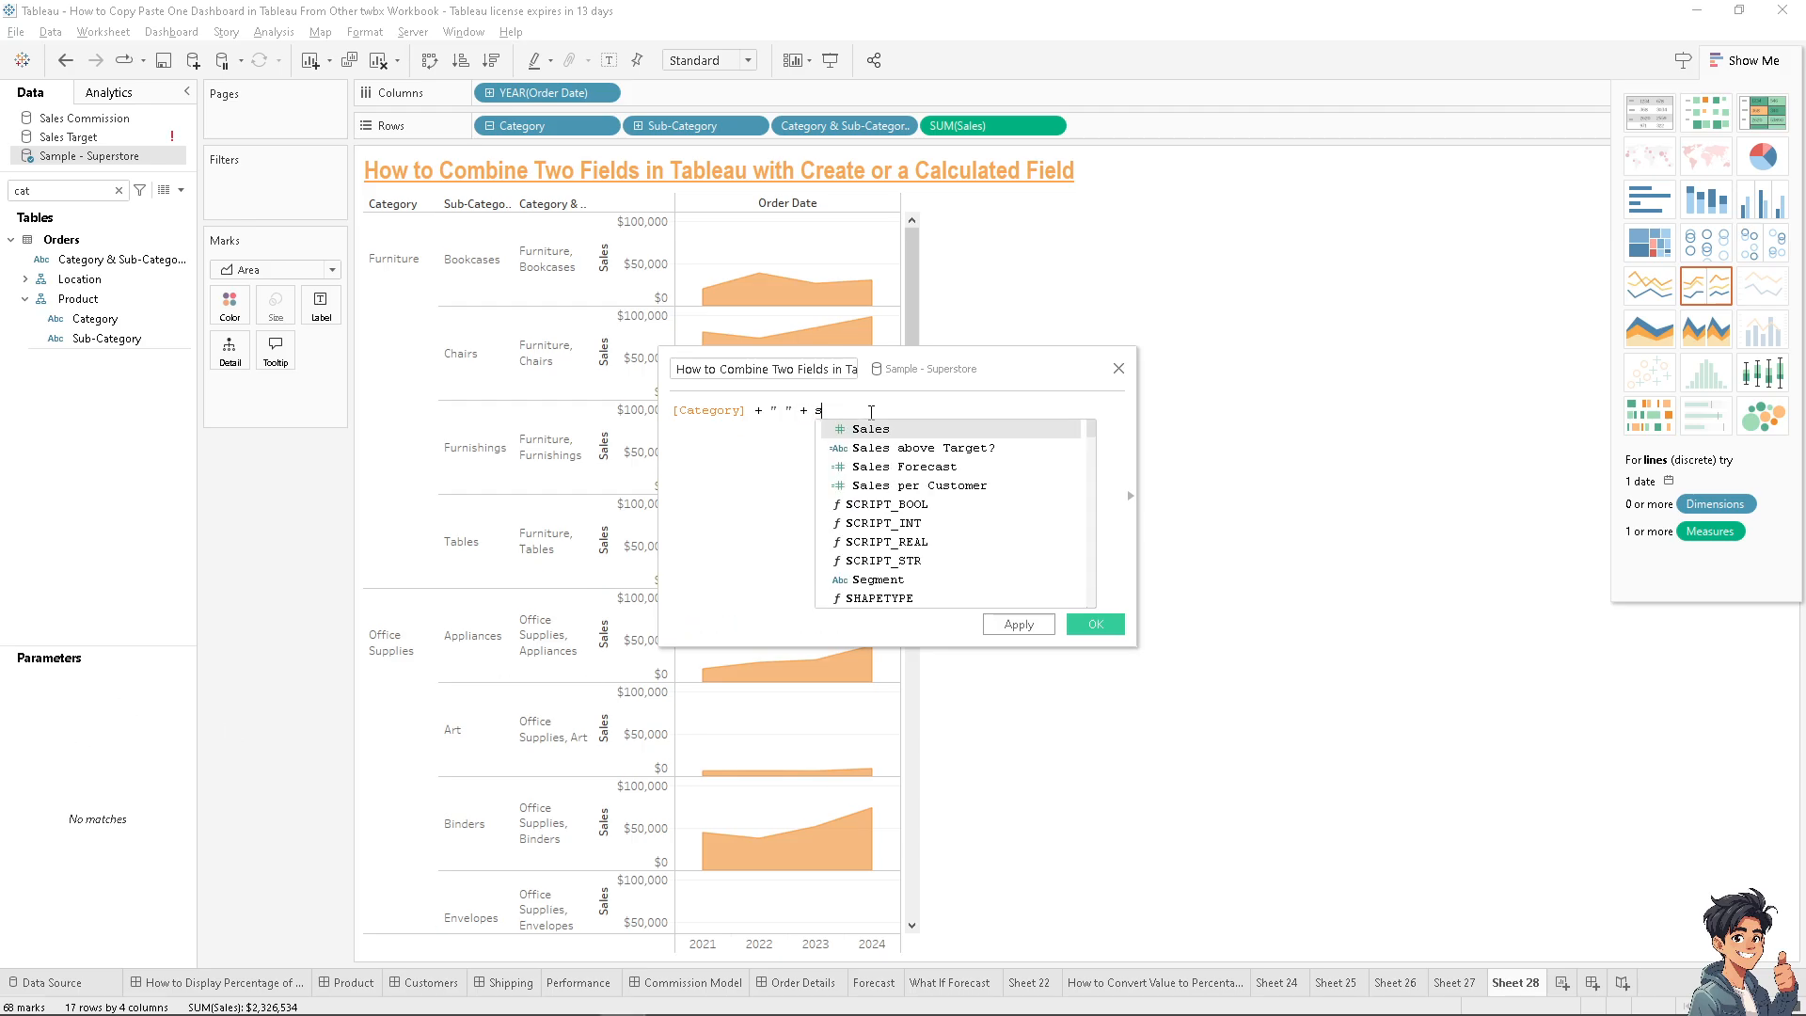
{"action": "type", "text": "ub"}
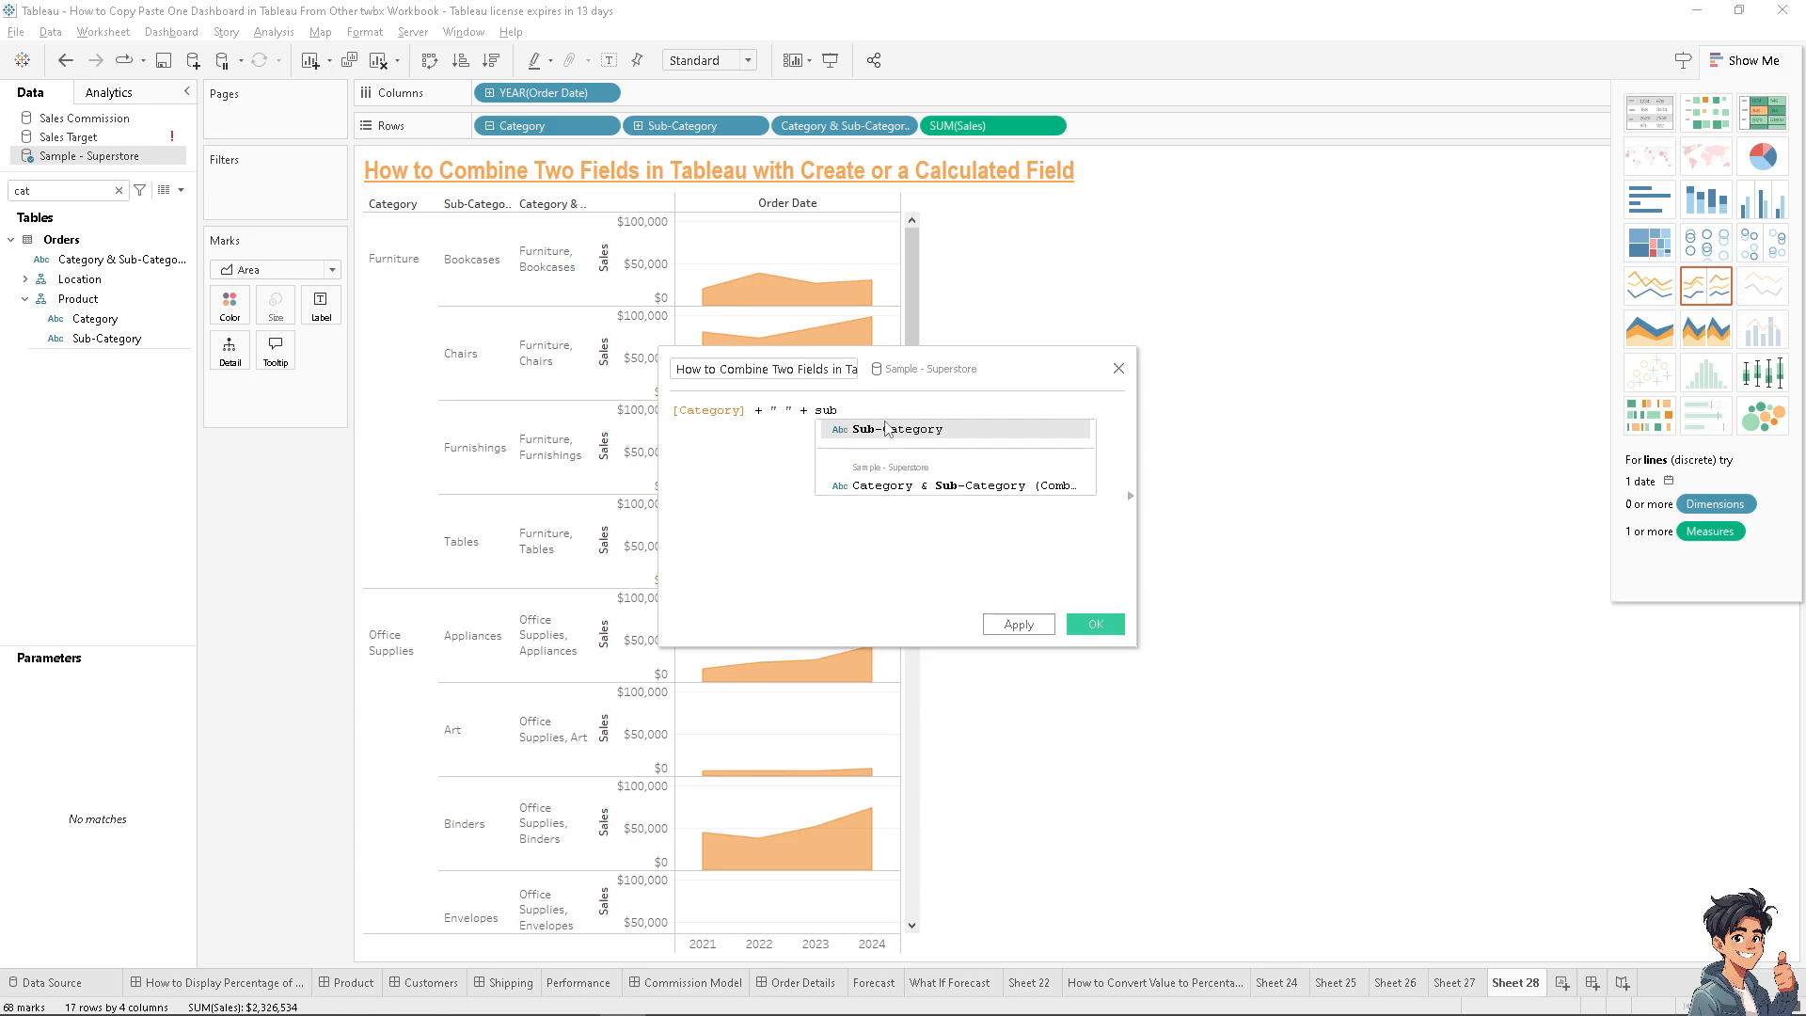
{"action": "left_click", "coordinate": [887, 424]}
{"action": "left_click", "coordinate": [1027, 627]}
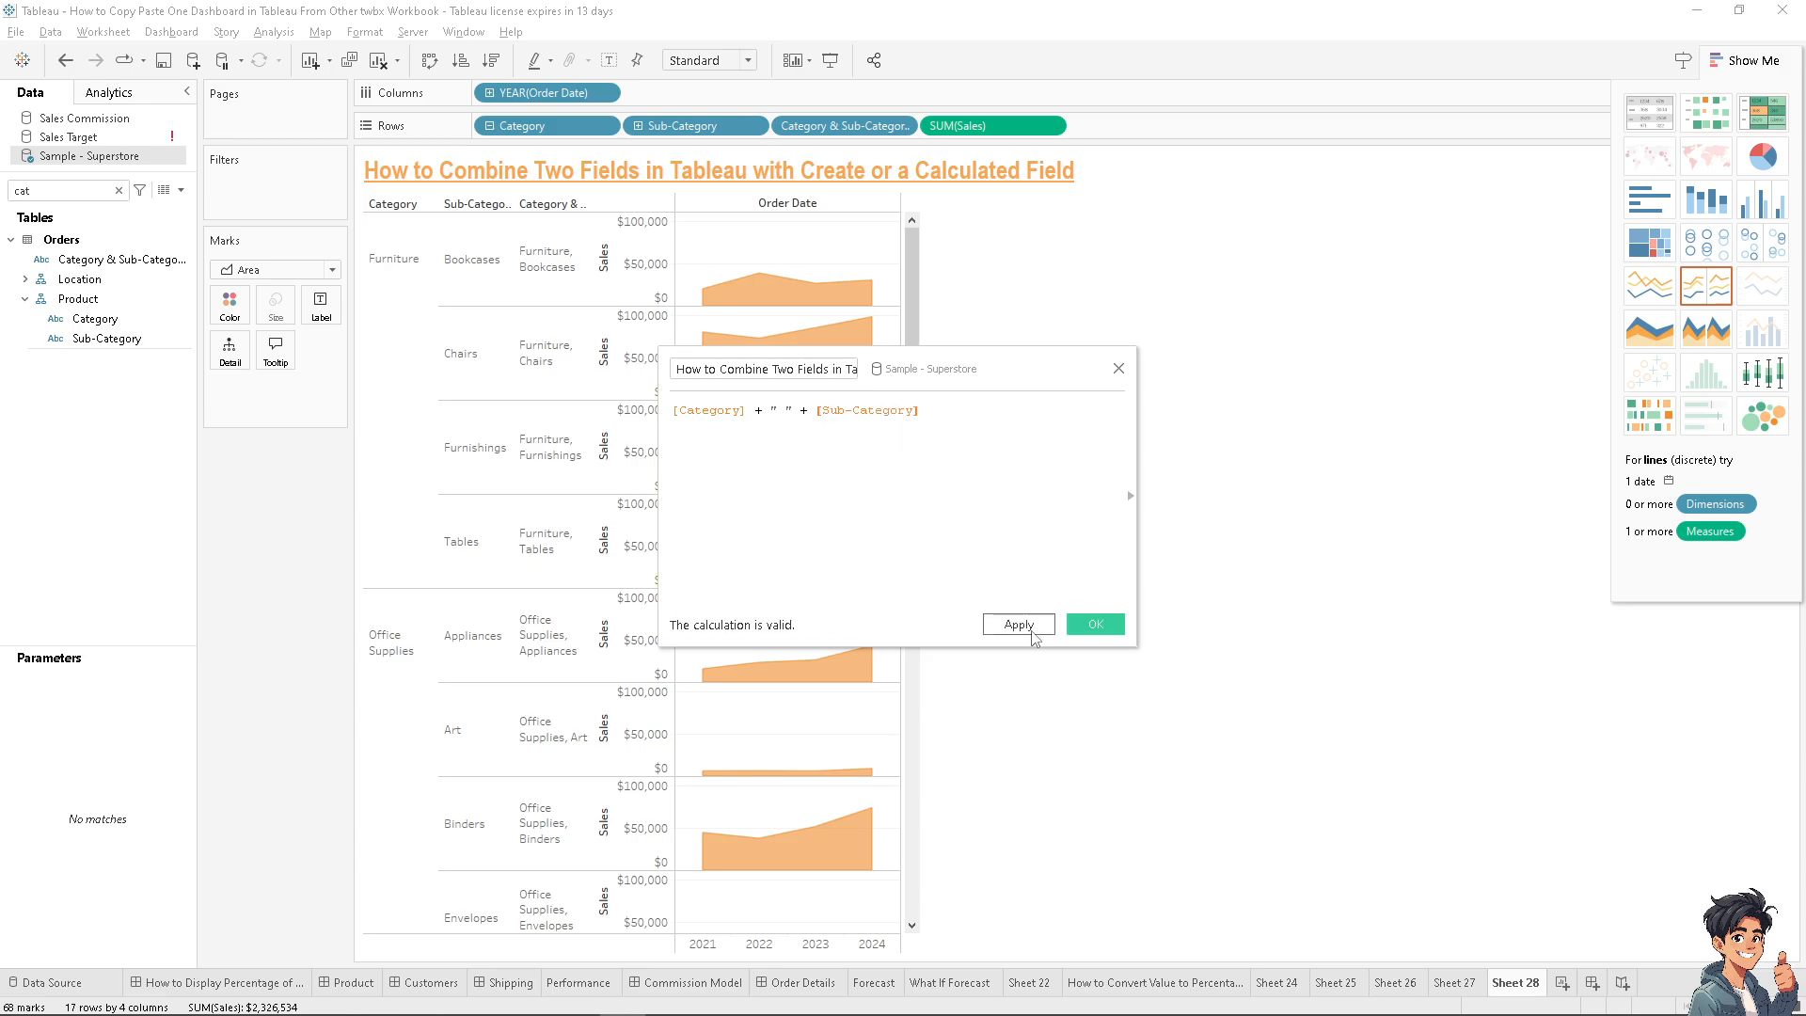
{"action": "left_click", "coordinate": [1096, 625]}
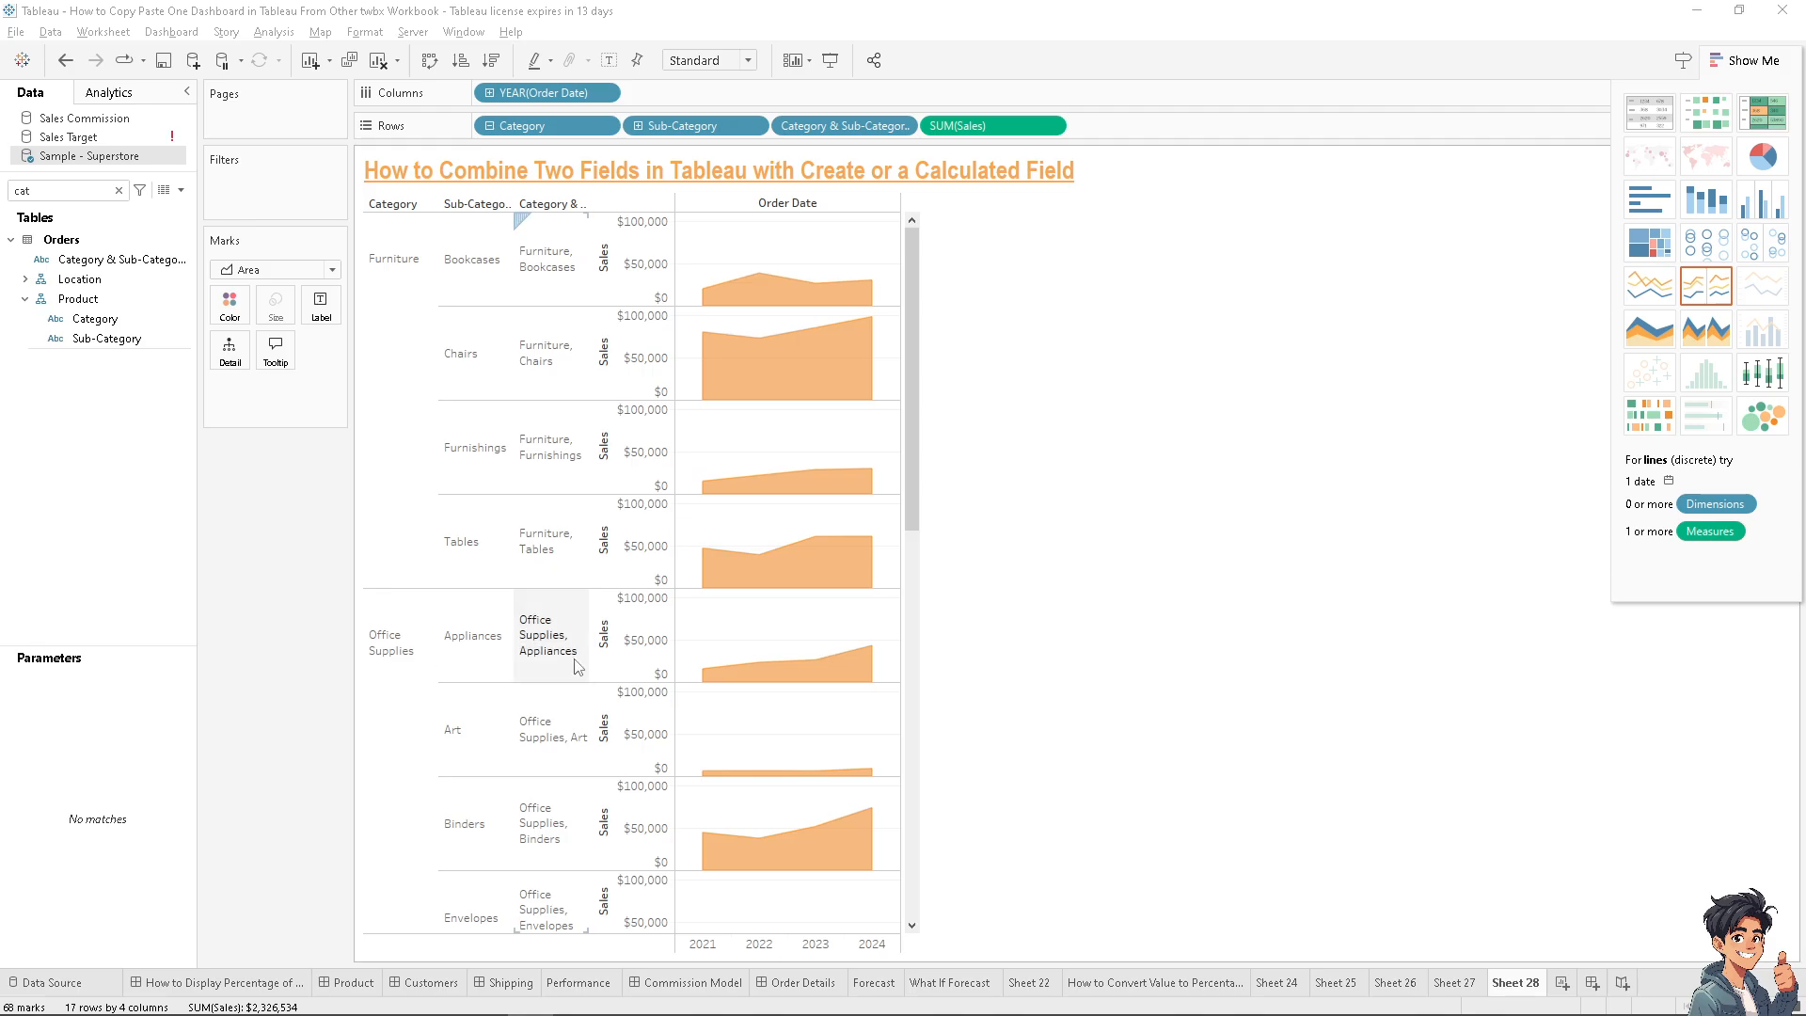
Review the combined category labels in the chart and open the "How to Display Percentage" dashboard
{"action": "scroll", "coordinate": [696, 682], "scroll_direction": "down", "scroll_amount": 1}
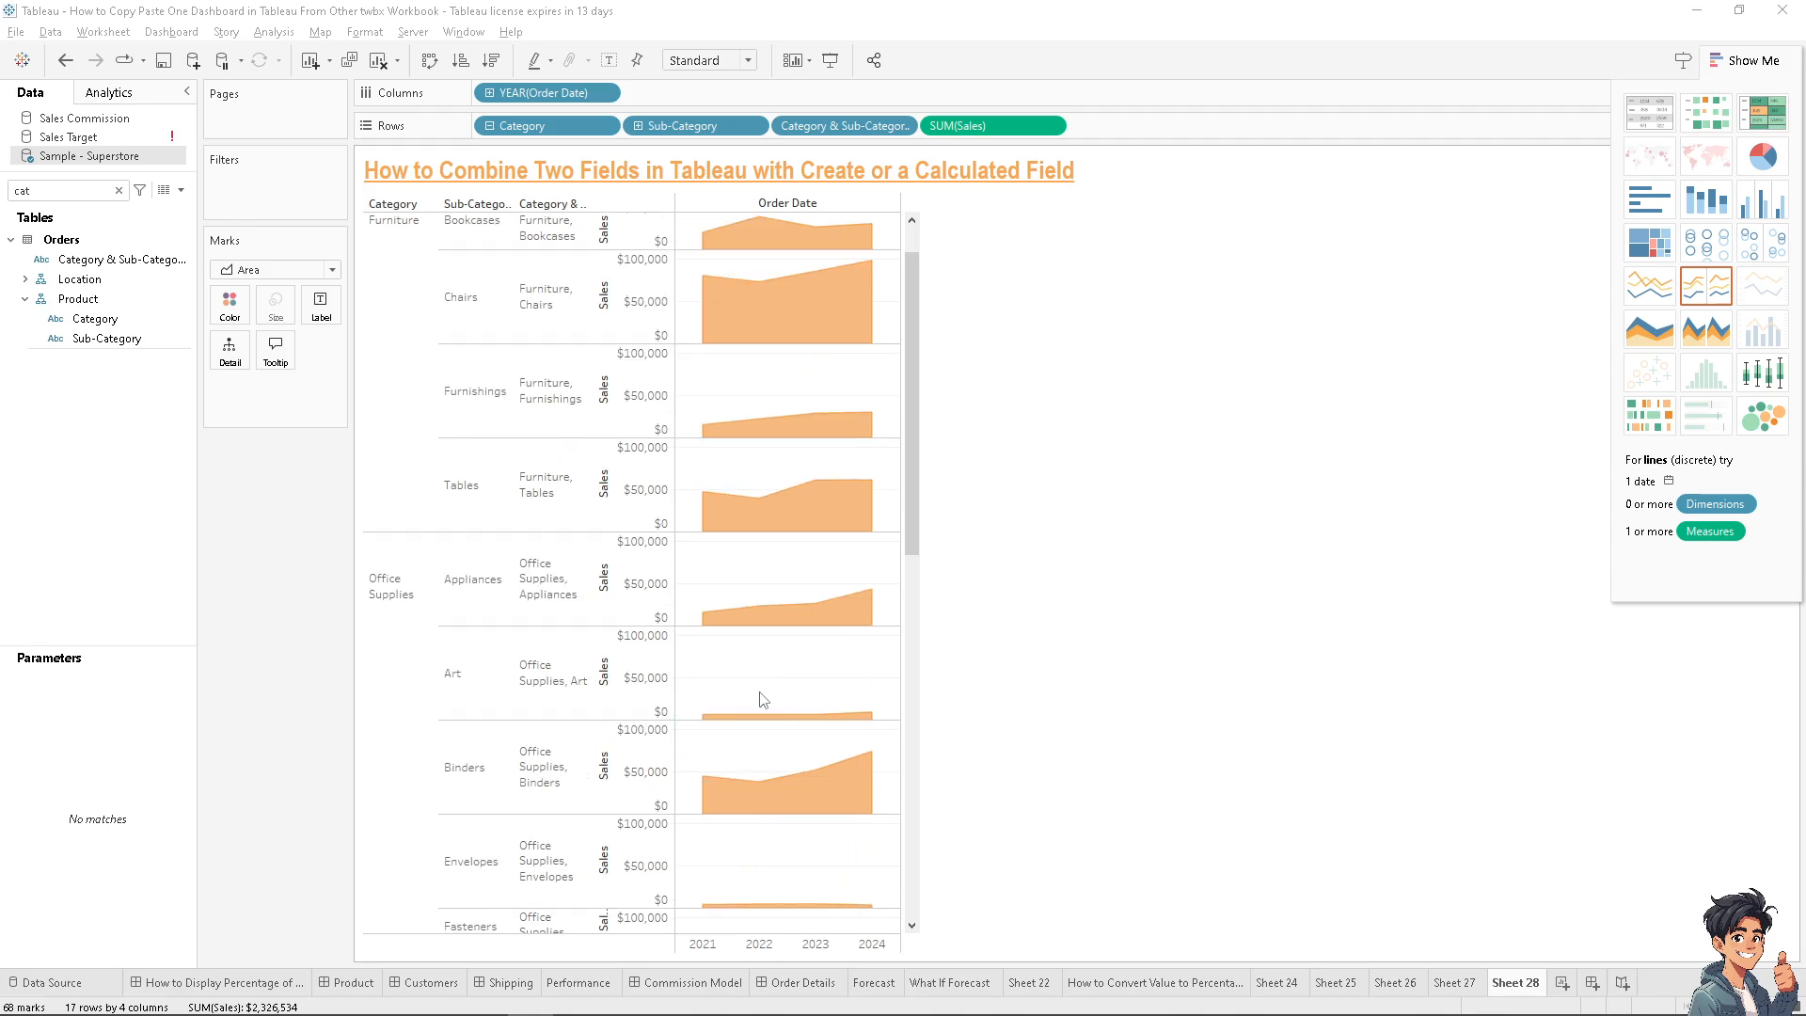
{"action": "left_click", "coordinate": [200, 983]}
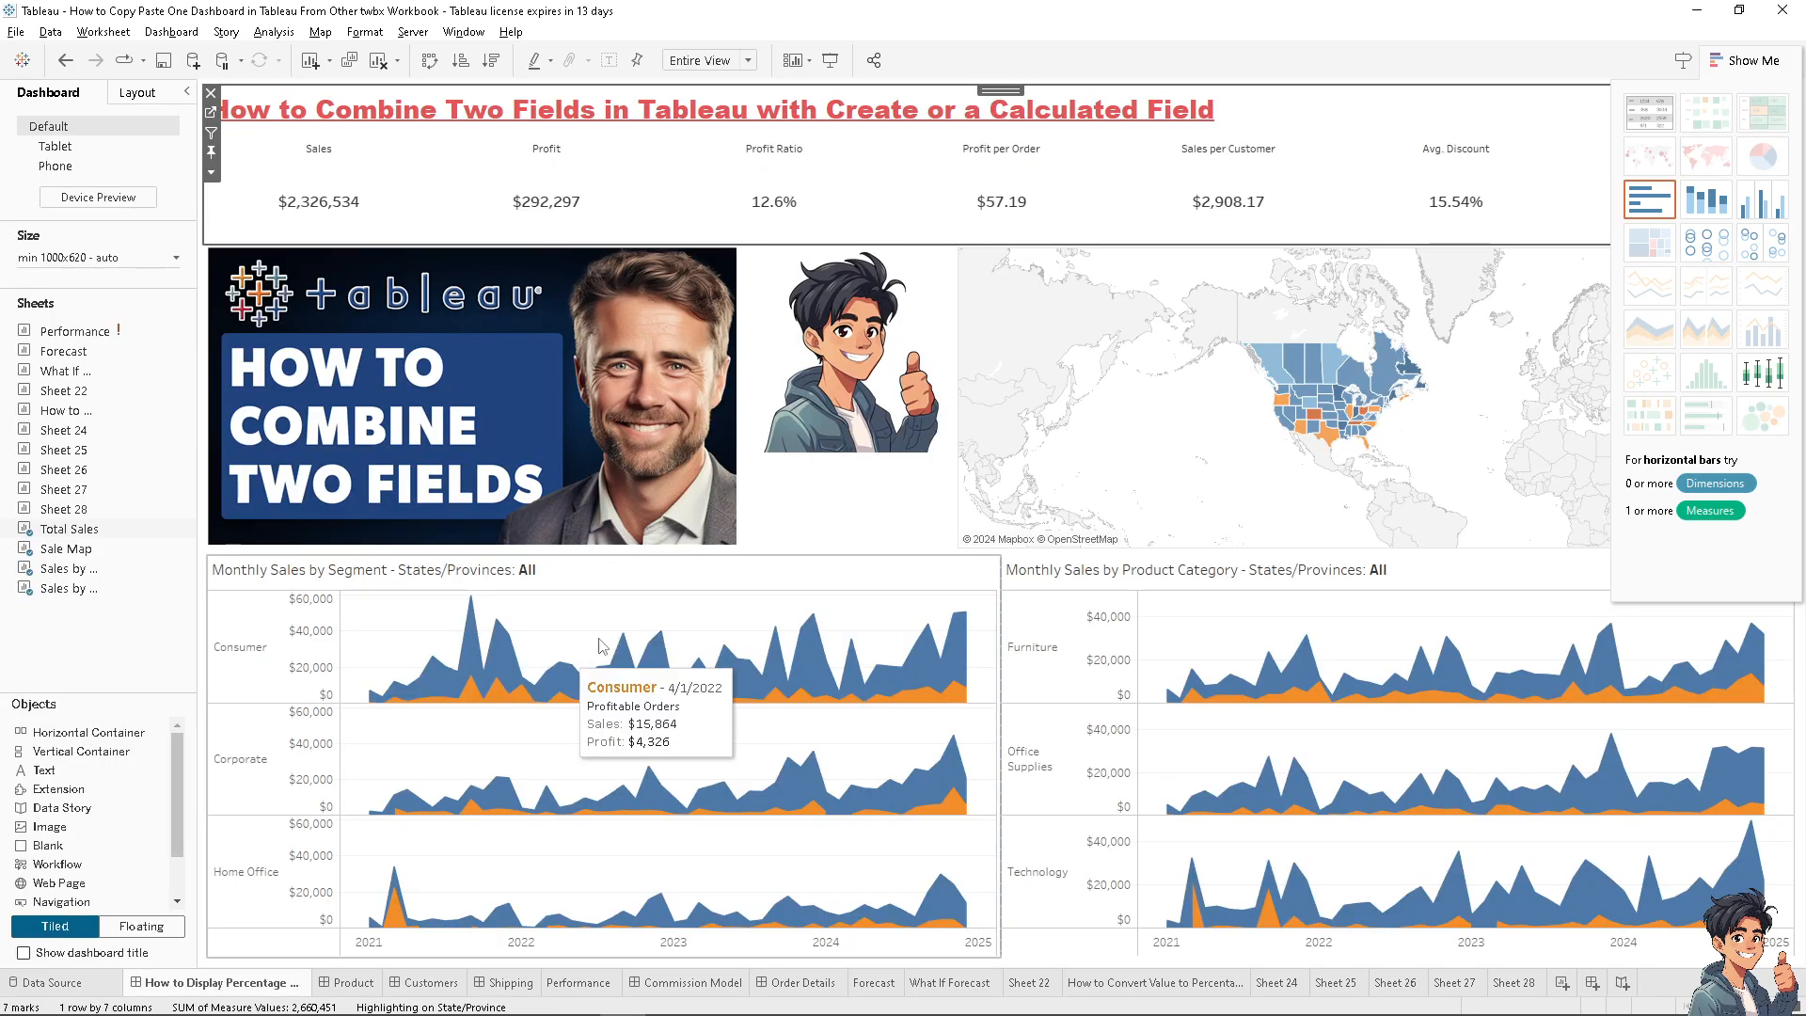